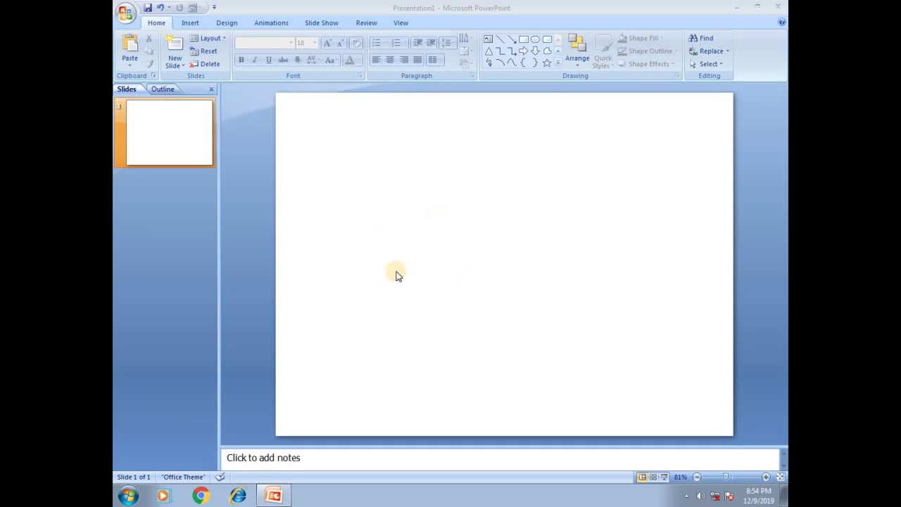
Search Clip Art for 'car' to find the green cartoon race car clip
left_click(191, 24)
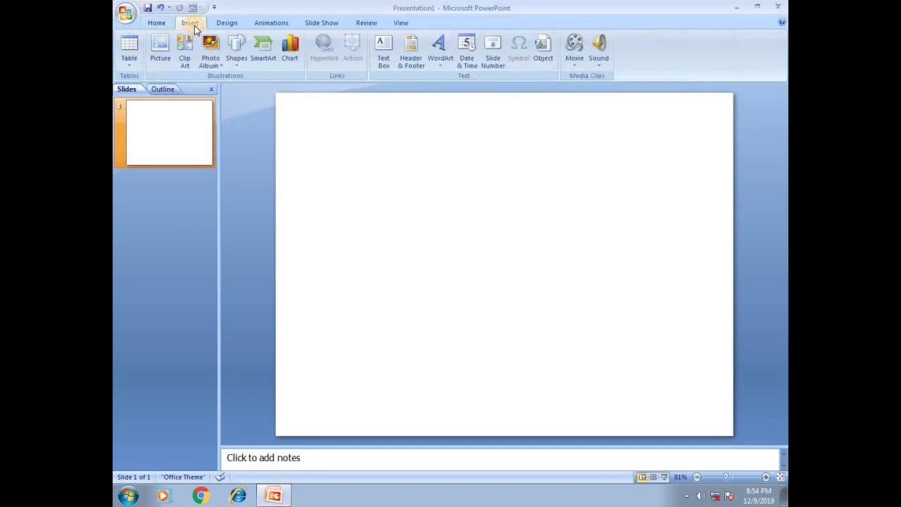
left_click(184, 60)
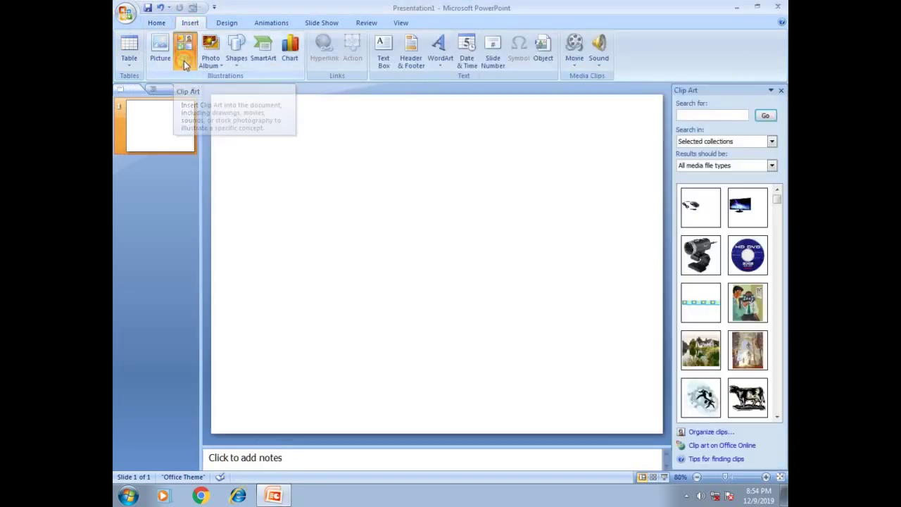
left_click(697, 116)
type("car")
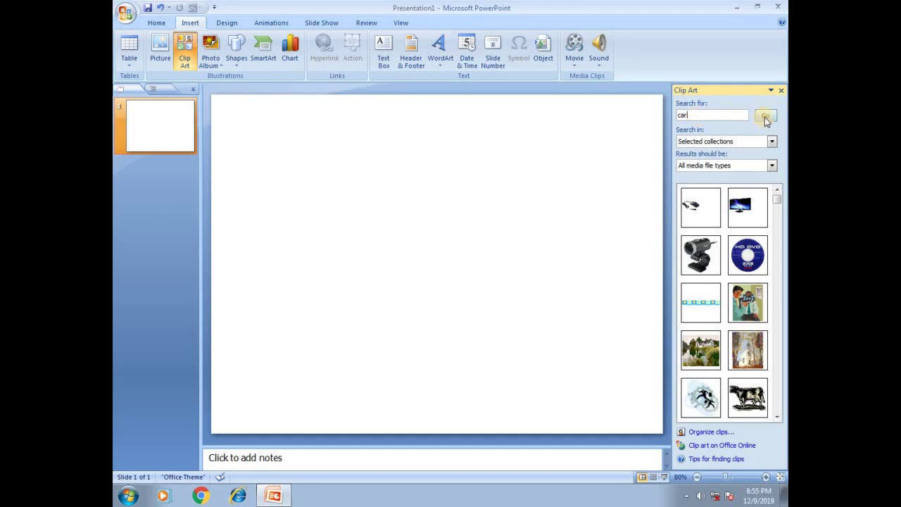
left_click(765, 117)
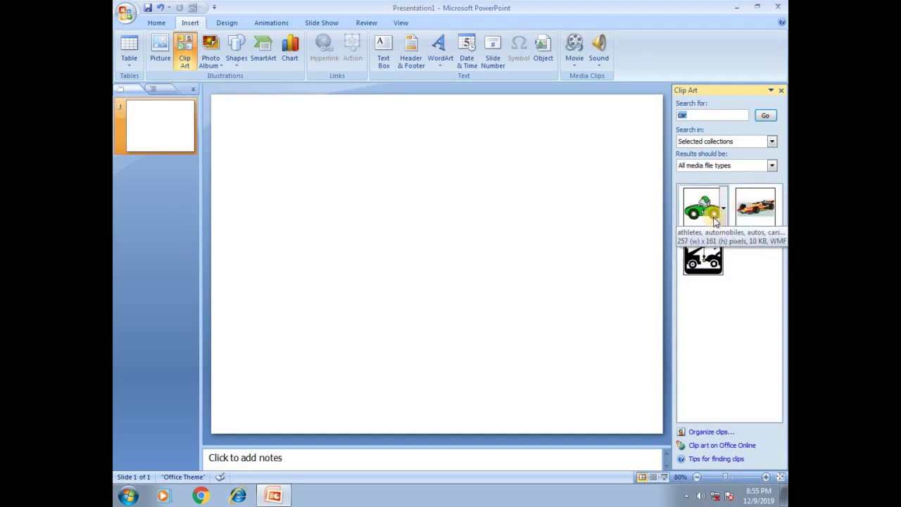
left_click_drag(715, 221, 674, 217)
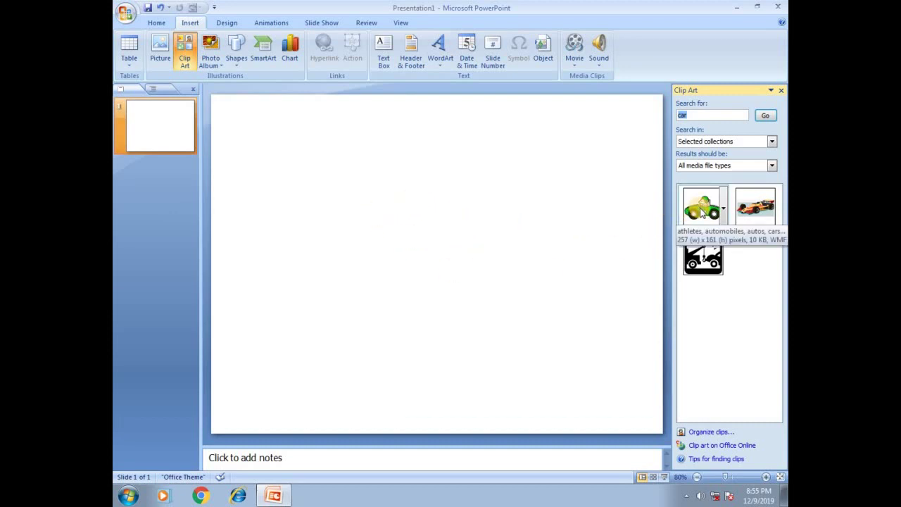
Insert the green race car clip and paste a second copy onto the slide
left_click(701, 213)
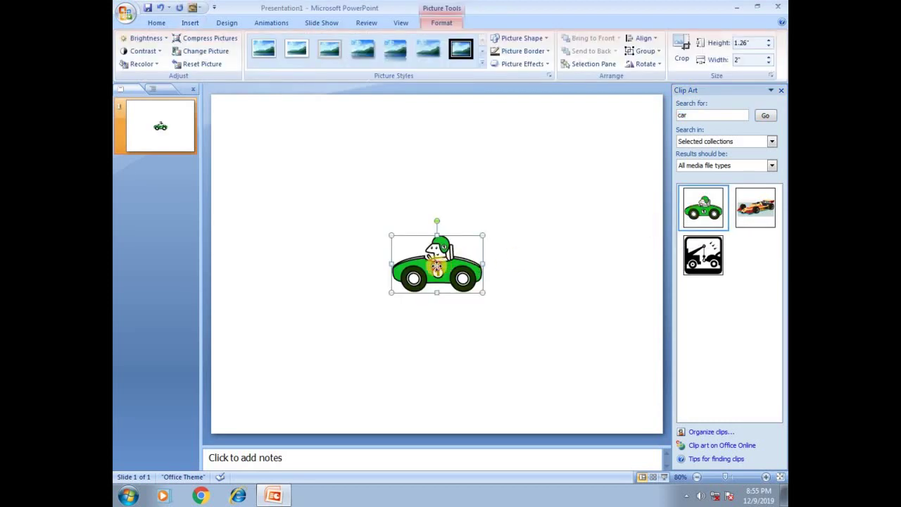
left_click_drag(437, 266, 321, 156)
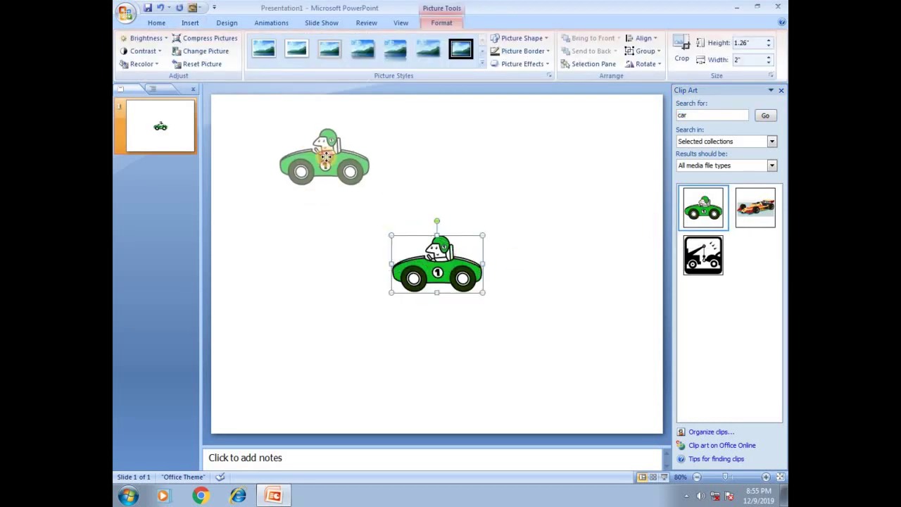
right_click(704, 204)
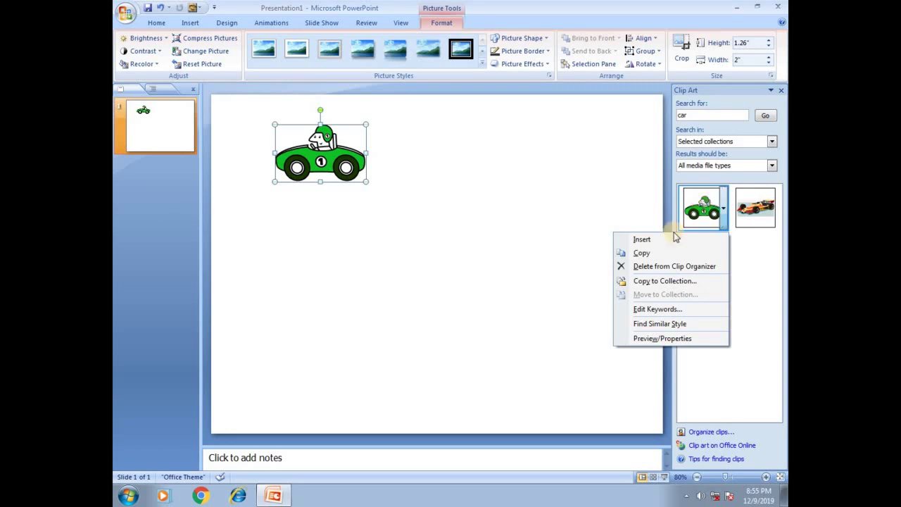
left_click(643, 253)
right_click(352, 249)
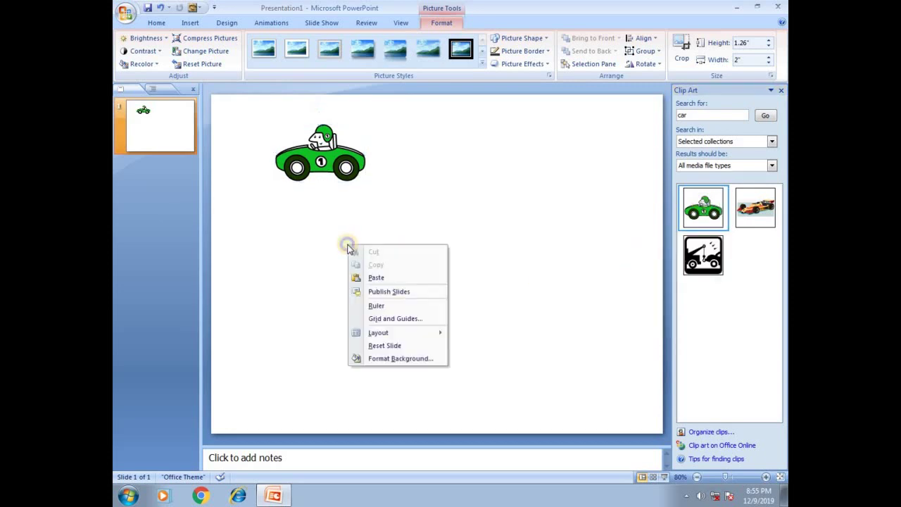
left_click(396, 278)
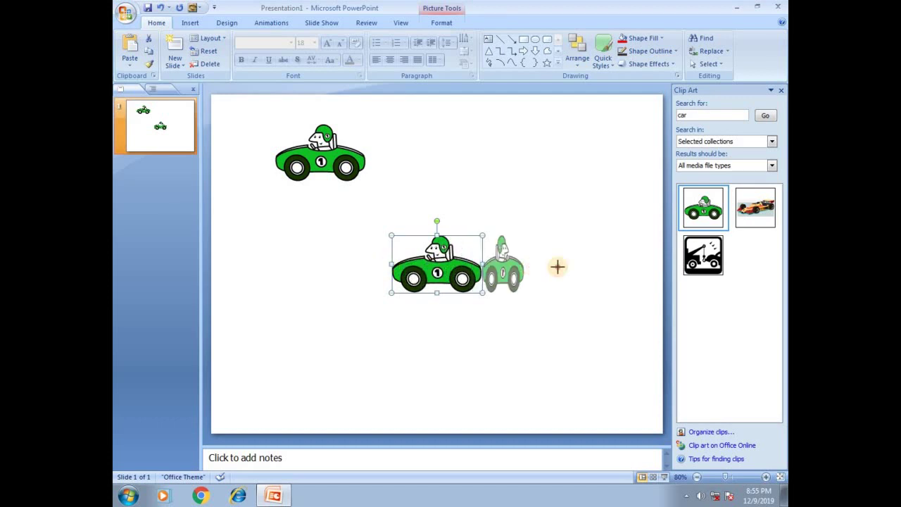
Delete the extra car and place the remaining one at the slide's left edge
mouse_move(430, 268)
left_mouse_down()
mouse_move(513, 267)
mouse_move(241, 288)
left_mouse_up()
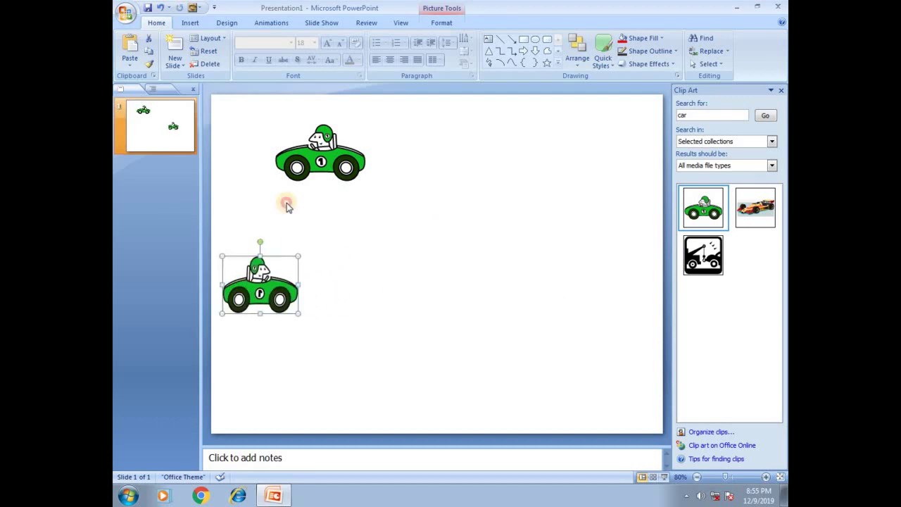
left_click(302, 147)
key("Delete")
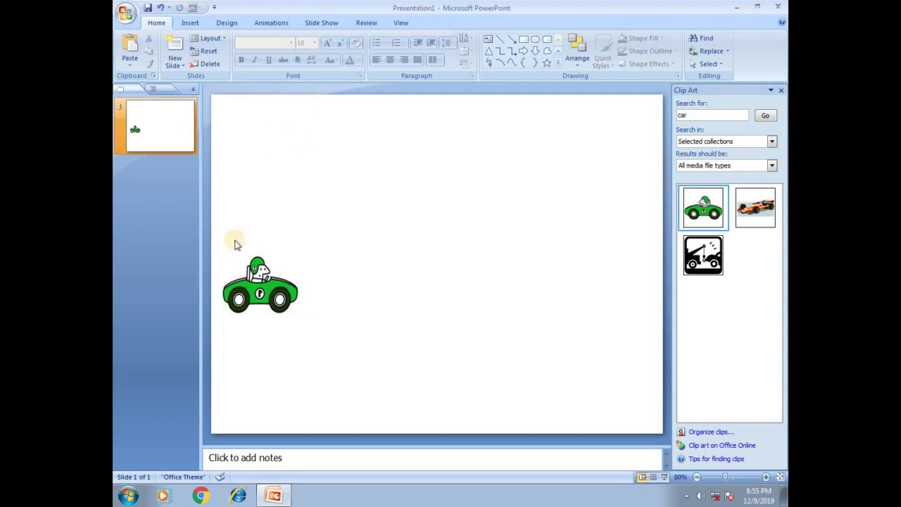
left_click(250, 287)
left_click_drag(301, 285, 292, 280)
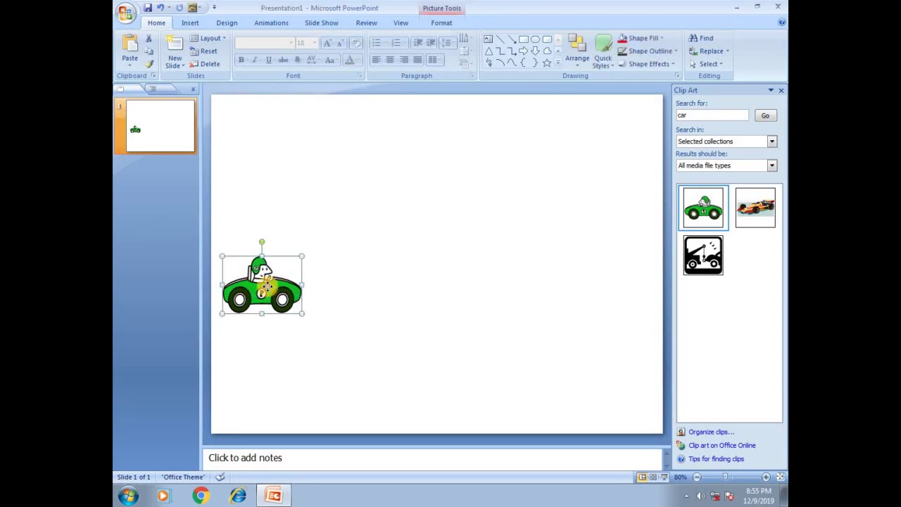
Draw a 10" by 0.83" blue rectangle spanning the slide just beneath the car
left_click(189, 23)
left_click(237, 64)
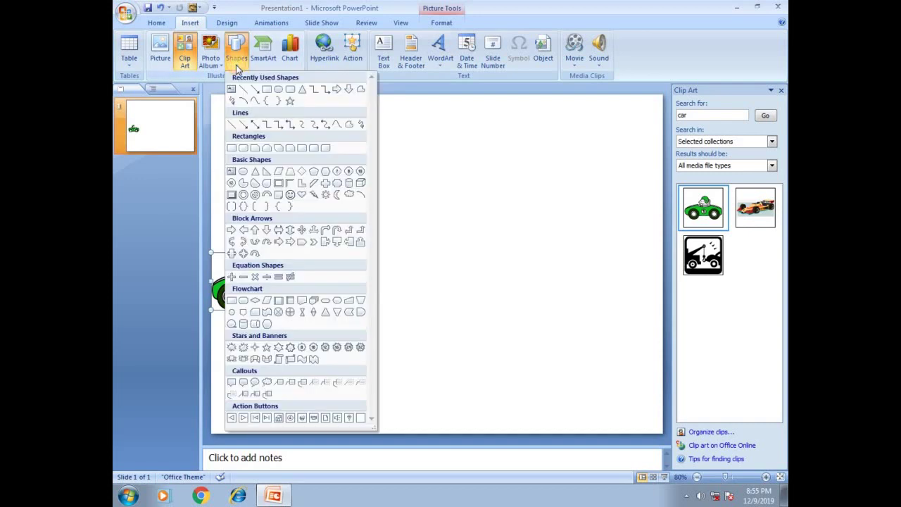
left_click(266, 90)
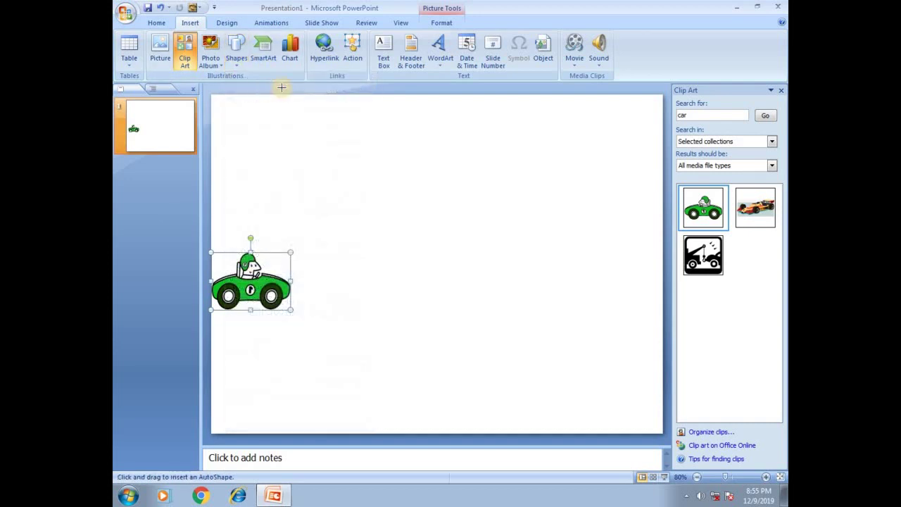
left_click_drag(218, 314, 660, 352)
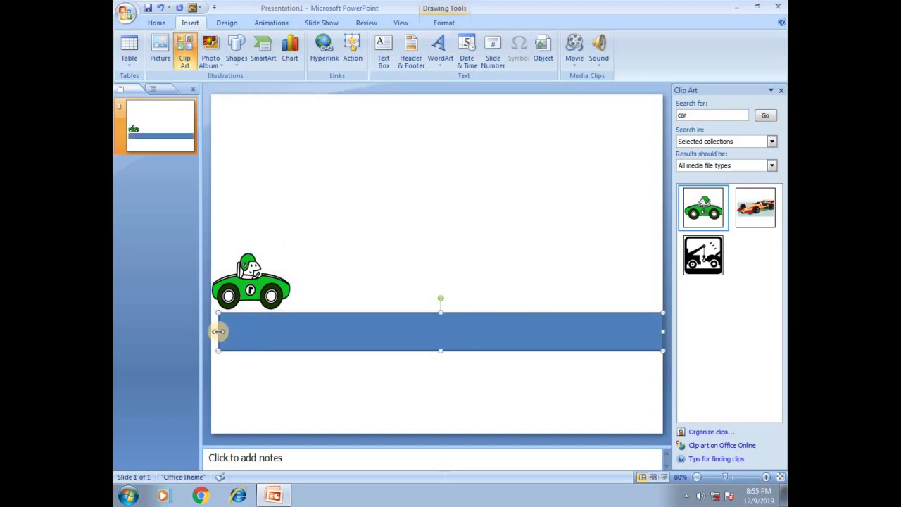
left_click_drag(212, 335, 211, 333)
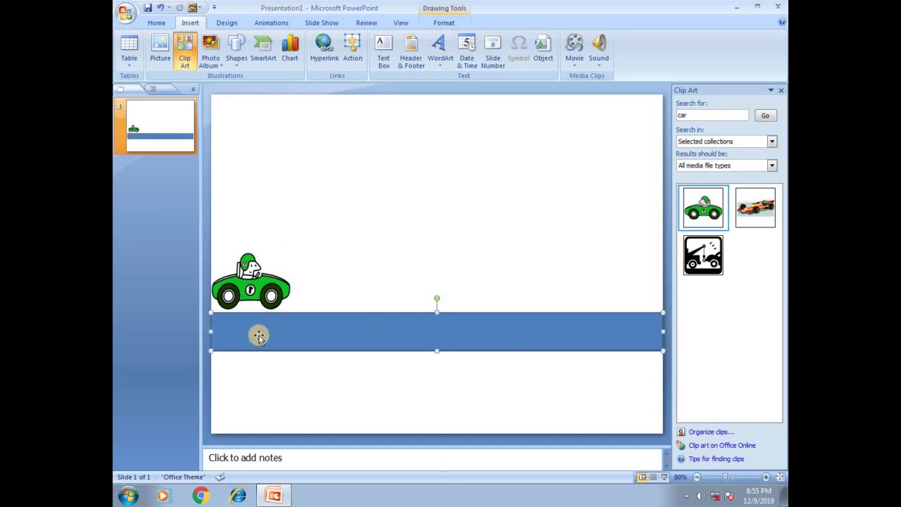
left_click(453, 335)
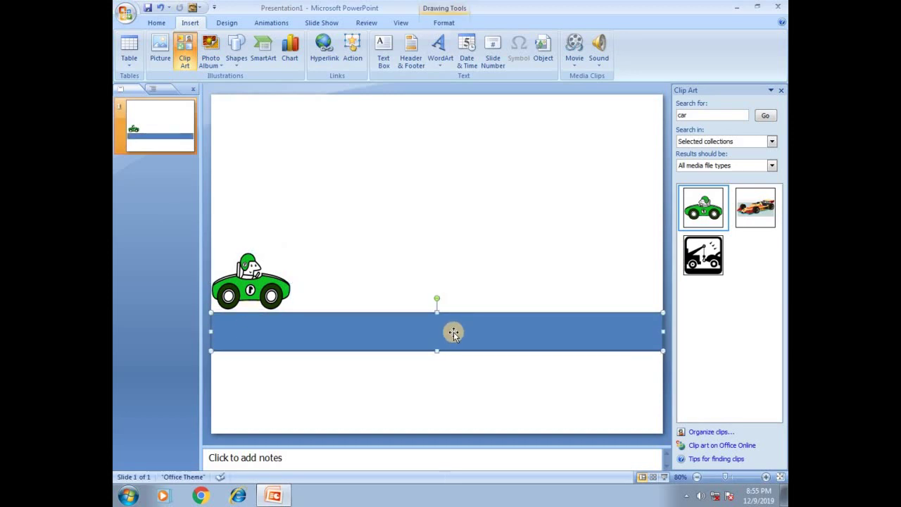
left_click(443, 12)
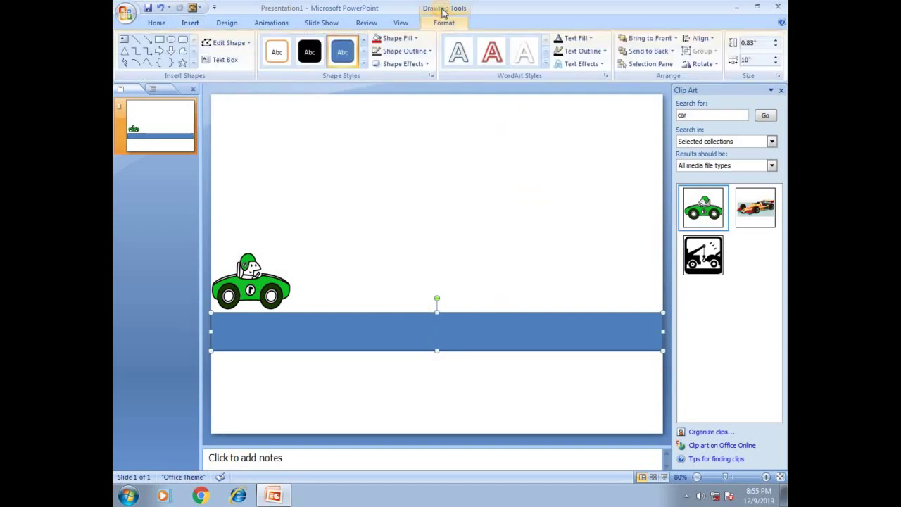
Give the road bar a Granite texture fill and dark outline, then raise it slightly
left_click(407, 41)
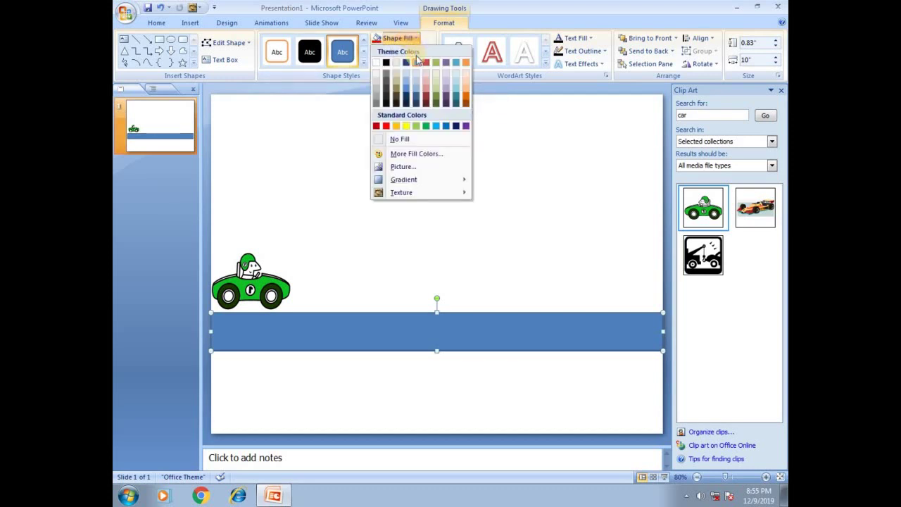
mouse_move(421, 193)
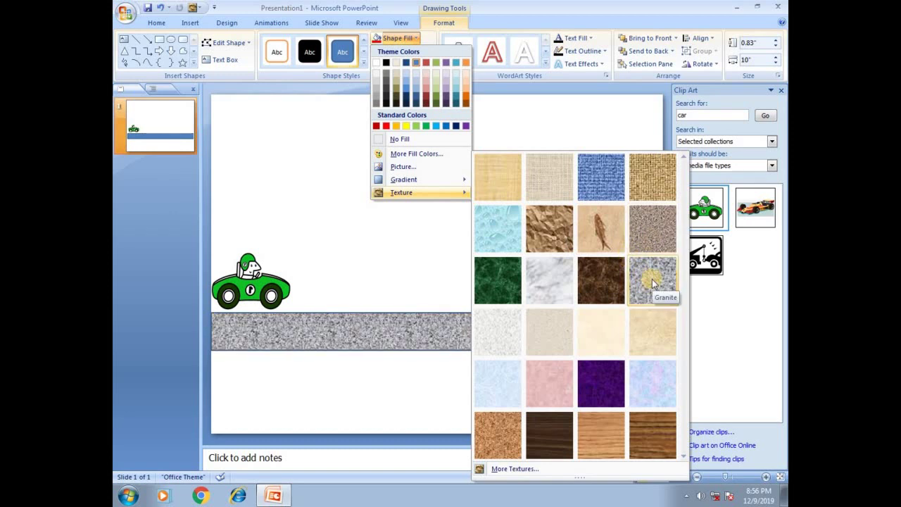
left_click(652, 279)
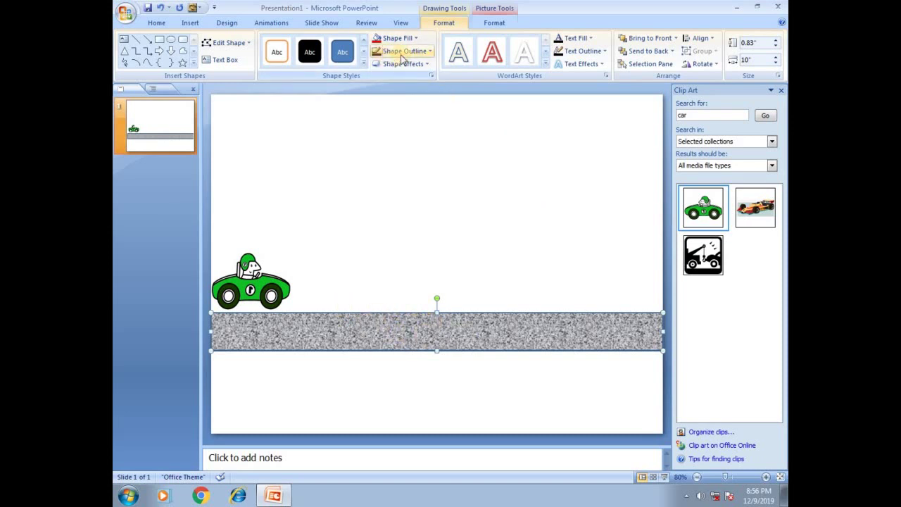
left_click(431, 330)
left_click(426, 56)
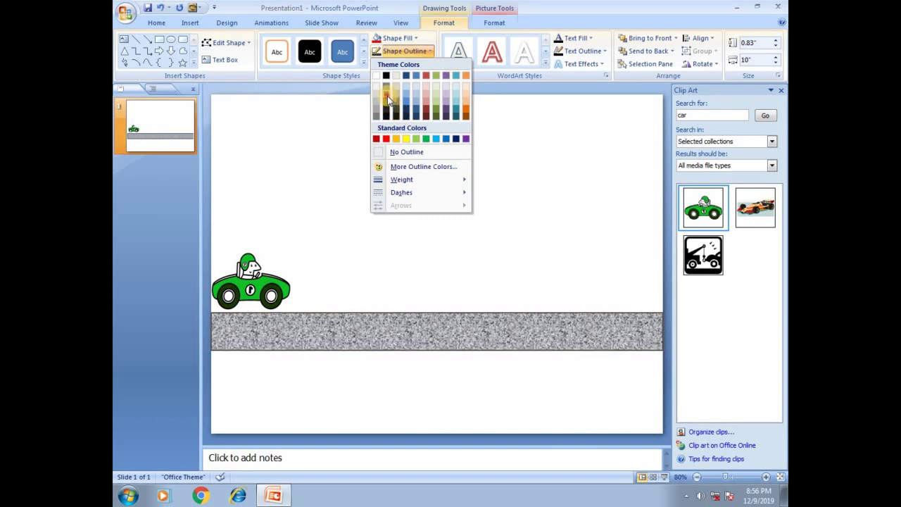
left_click(388, 99)
left_click_drag(439, 329, 440, 325)
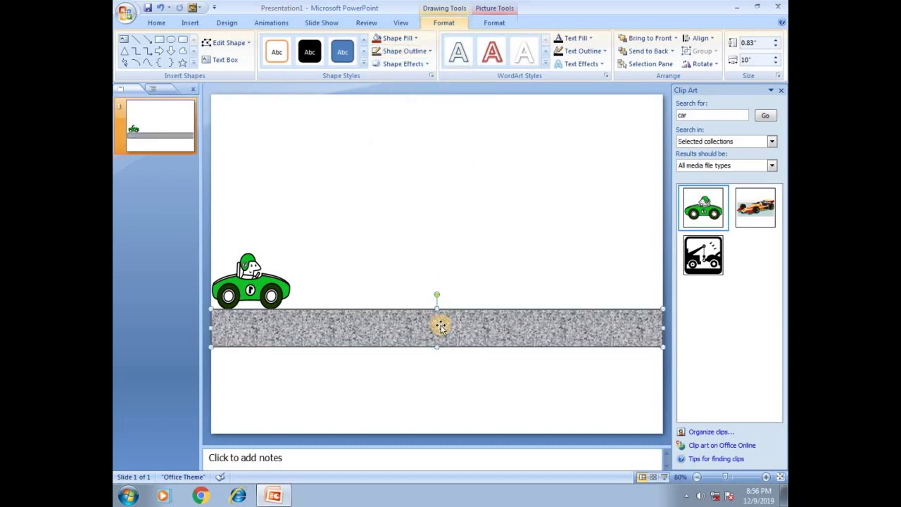
Move the car down onto the road, bring it in front, and nudge it slightly left
left_click(261, 286)
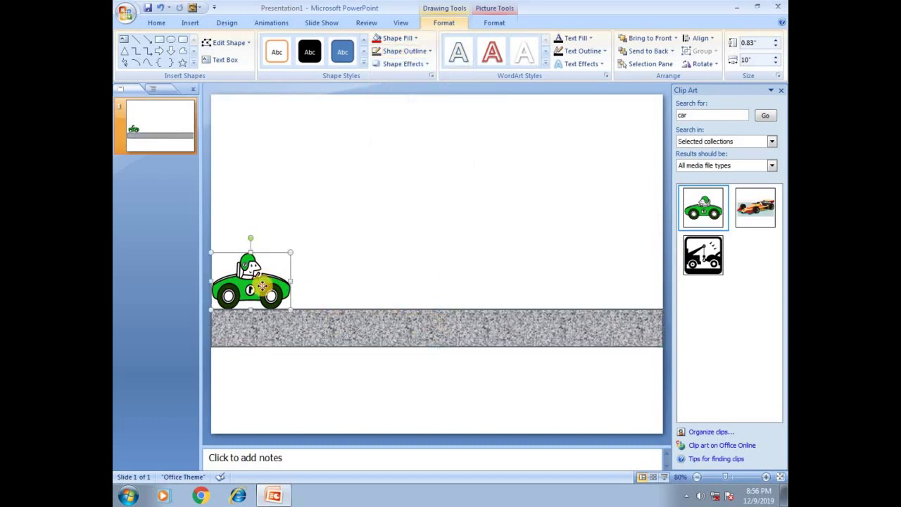
left_click_drag(261, 285, 274, 321)
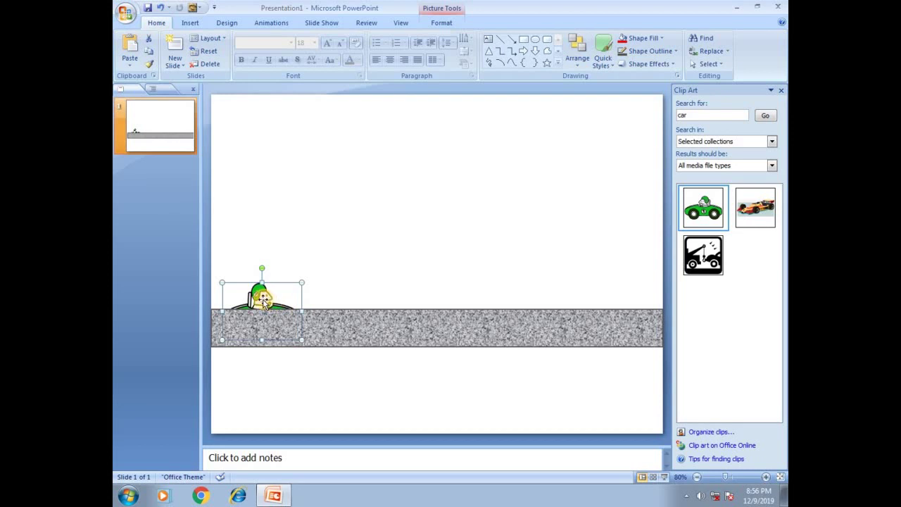
right_click(261, 292)
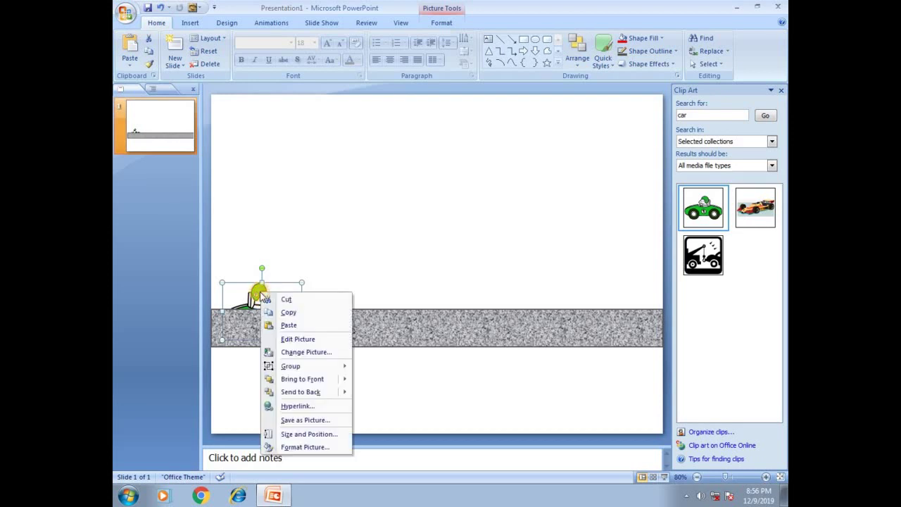
left_click(295, 380)
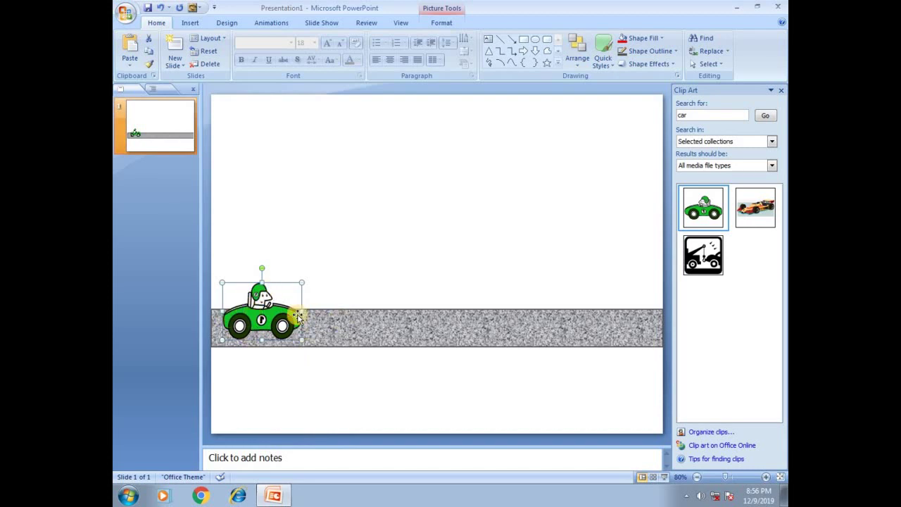
right_click(263, 318)
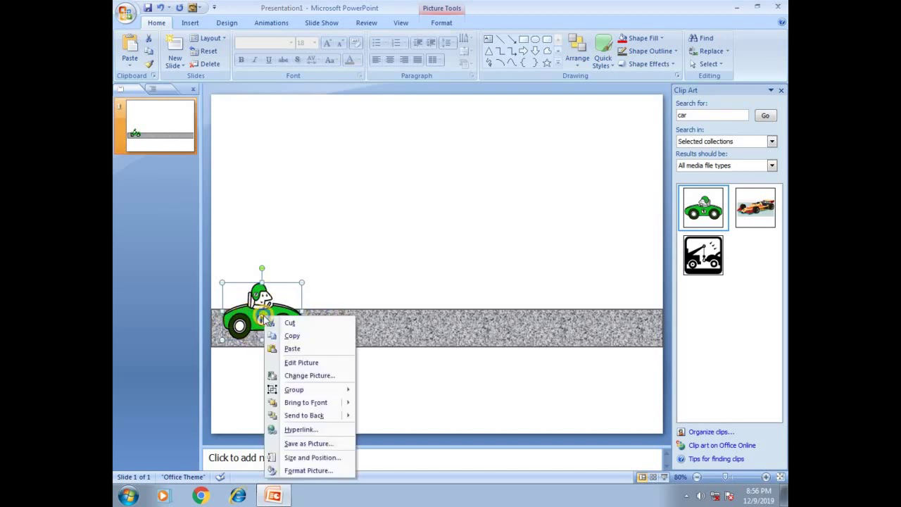
mouse_move(291, 406)
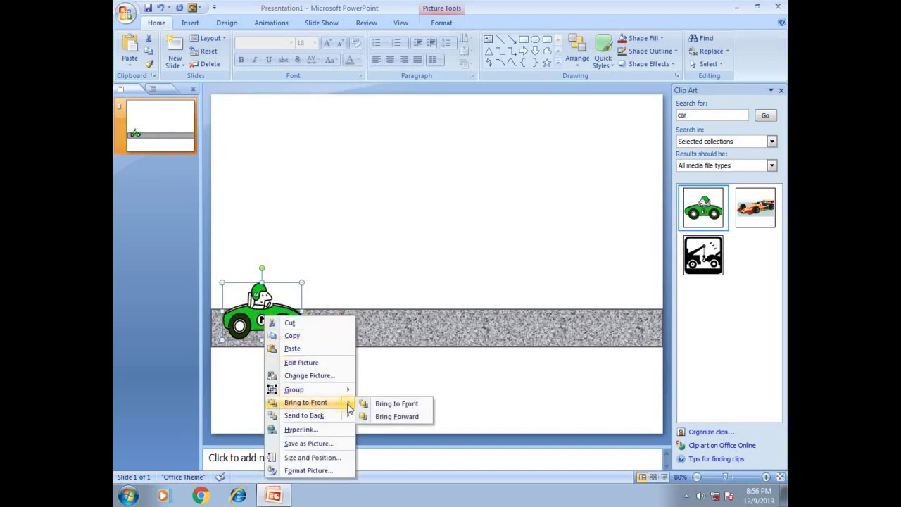
left_click(380, 322)
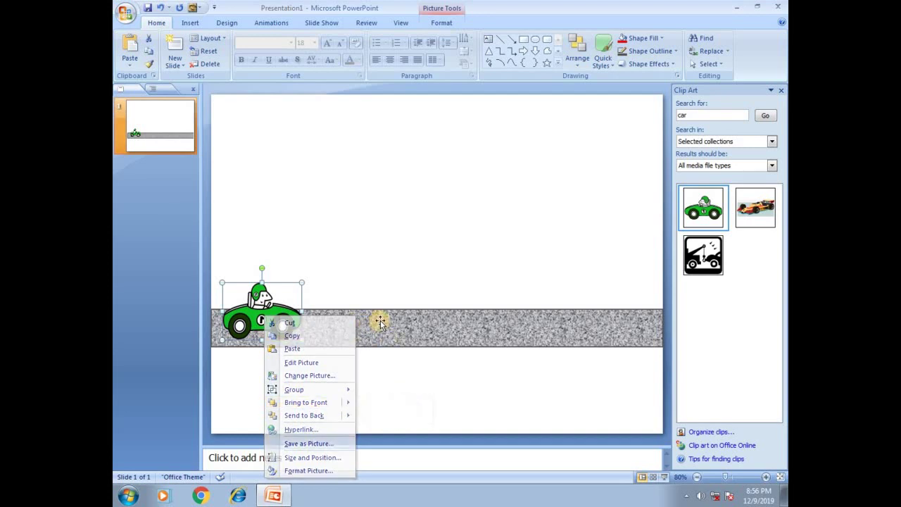
left_click(320, 325)
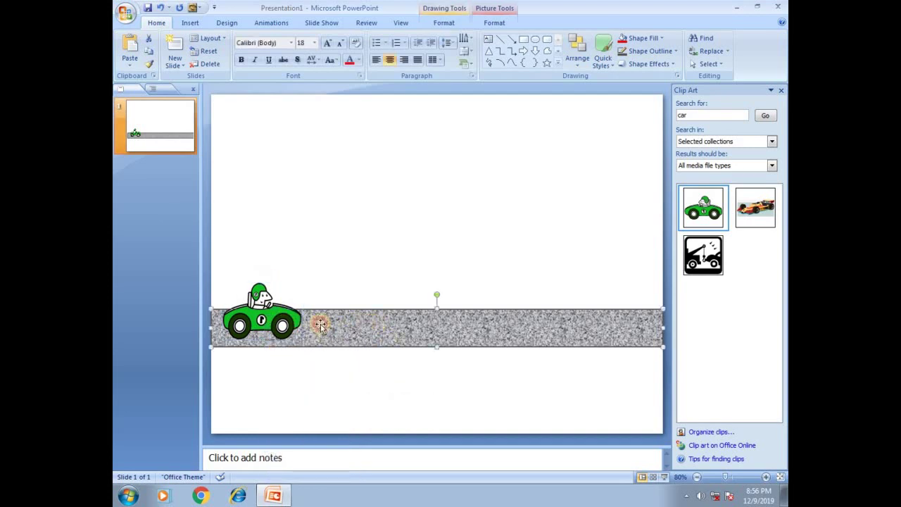
left_click_drag(281, 322, 279, 322)
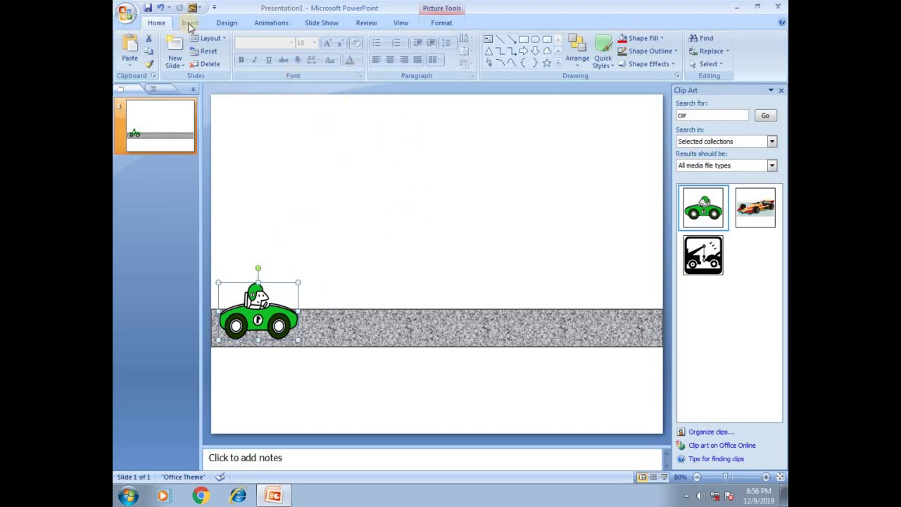
Draw an oval near the top centre of the slide
left_click(190, 22)
left_click(237, 58)
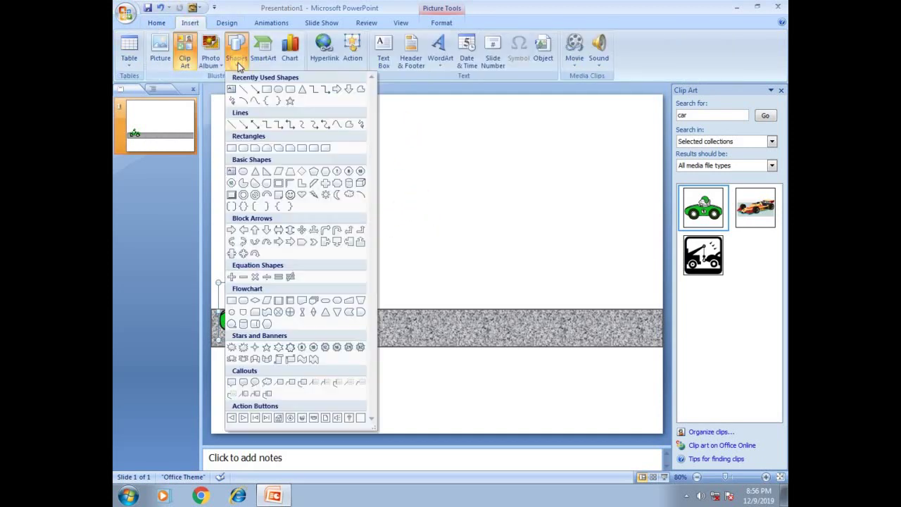
left_click(277, 92)
left_click_drag(376, 121, 445, 173)
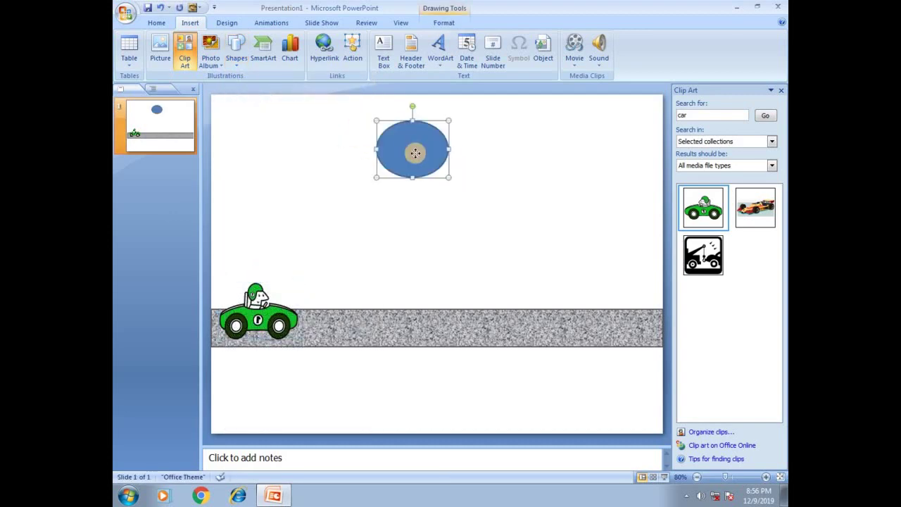
Make the oval's fill and outline red and nudge it slightly up-left
left_click(445, 12)
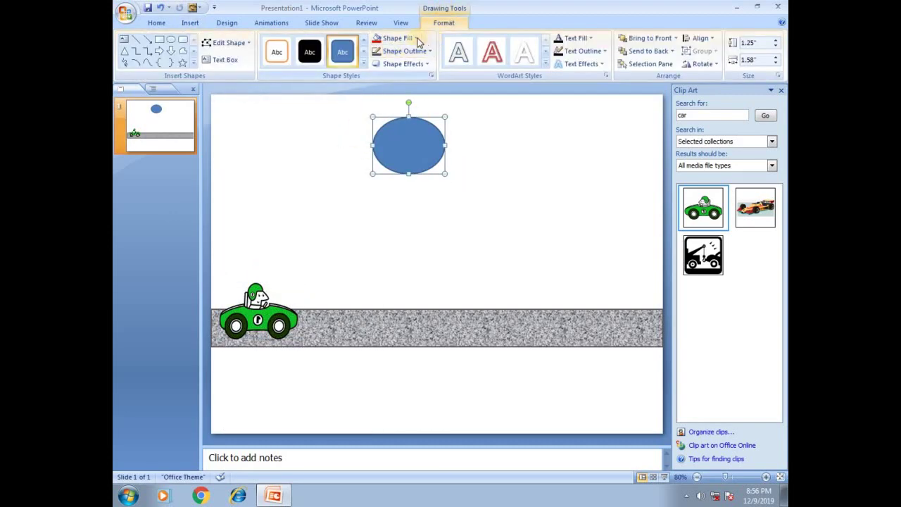
left_click(405, 38)
left_click(376, 126)
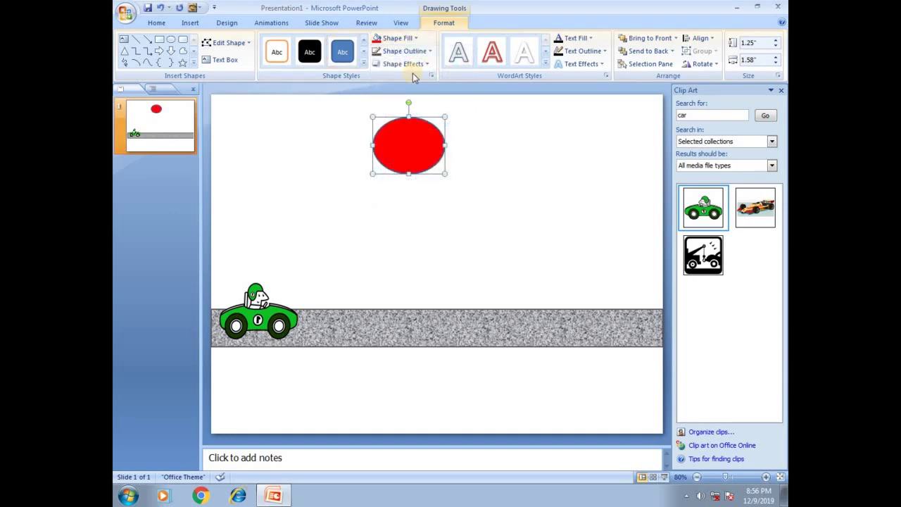
left_click(408, 52)
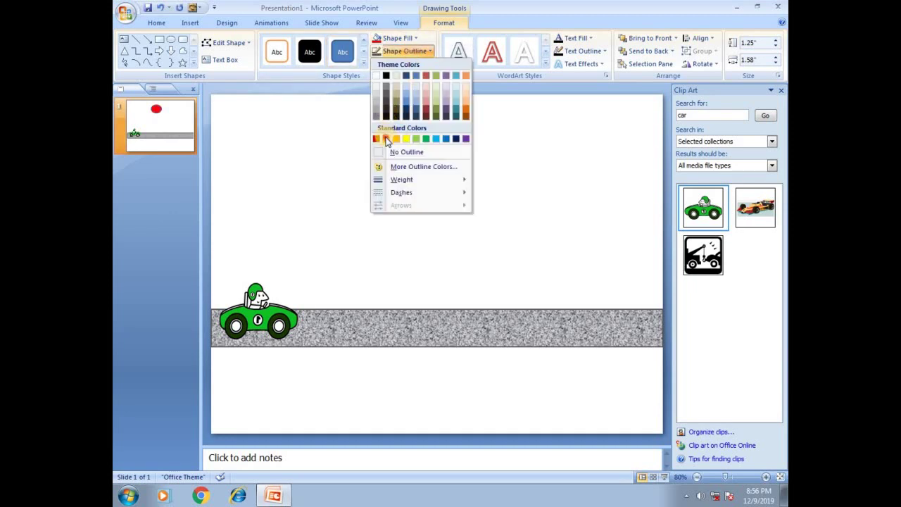
left_click(376, 138)
left_click_drag(404, 146, 402, 145)
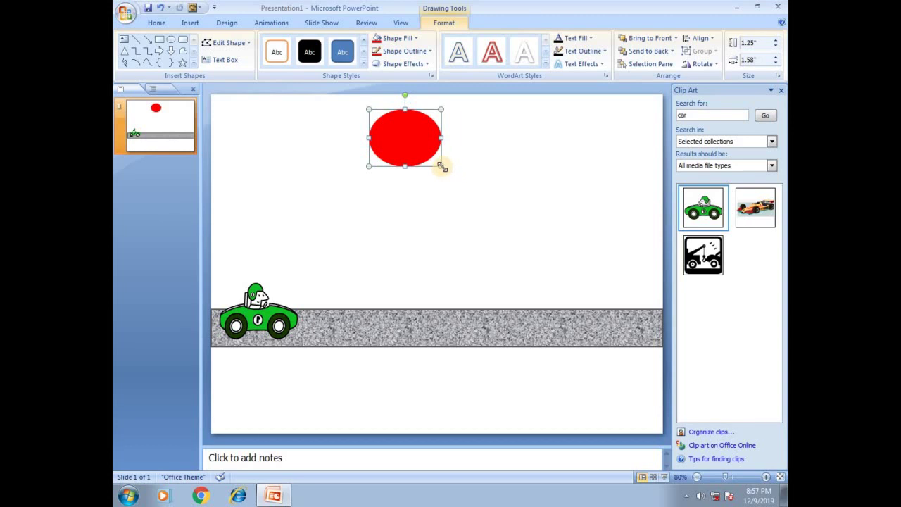
left_click(450, 225)
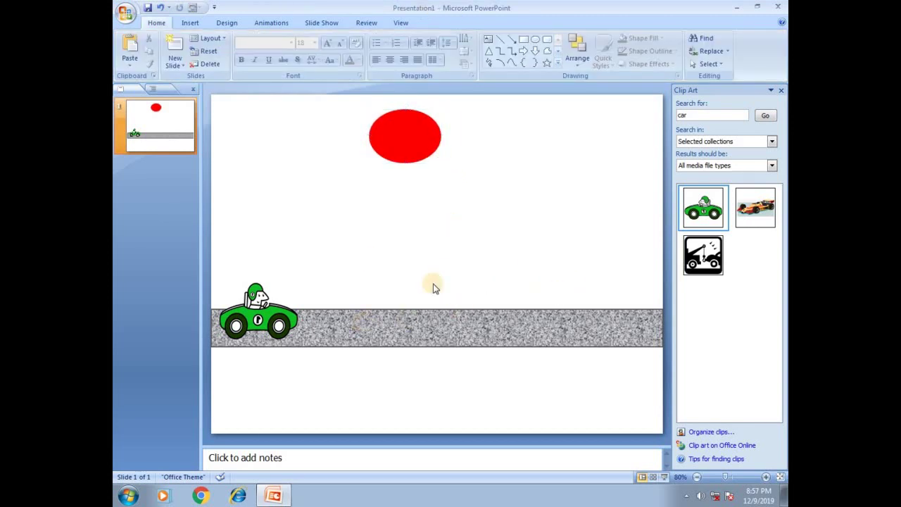
Search Clip Art for 'tree' and place a shrunken green pine tree beside the car
left_click(704, 115)
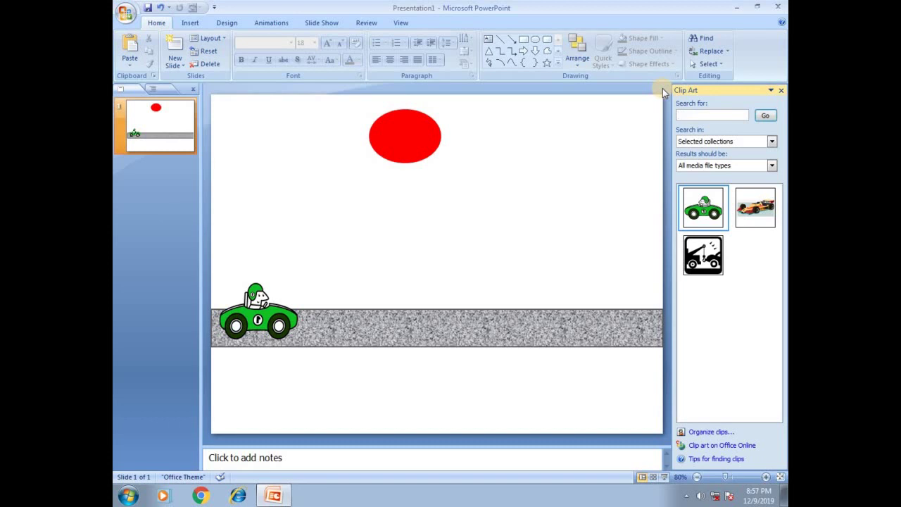
type("tree")
left_click(766, 110)
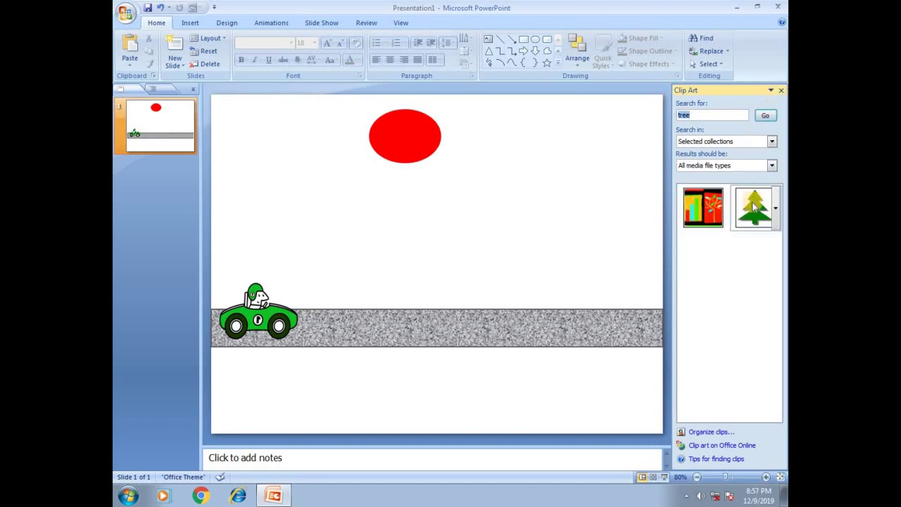
left_click(754, 213)
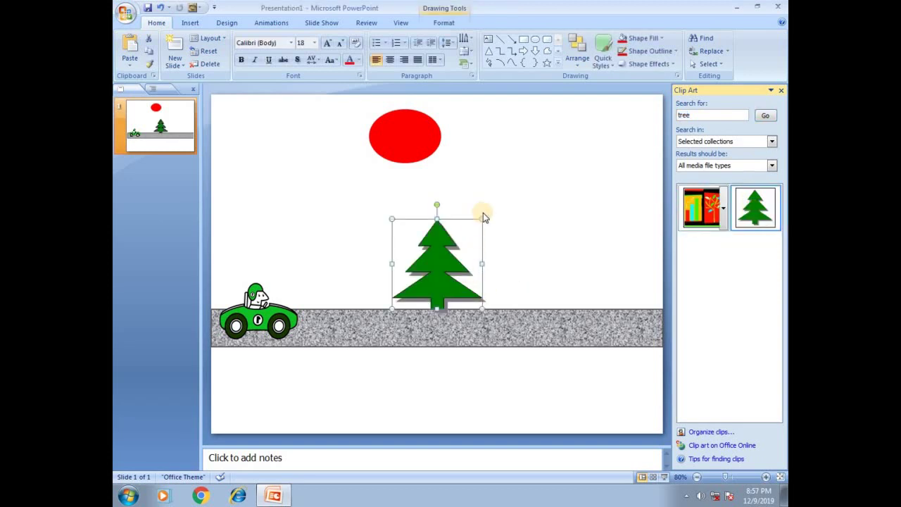
mouse_move(484, 215)
left_mouse_down()
mouse_move(441, 271)
mouse_move(336, 281)
mouse_move(366, 260)
left_mouse_up()
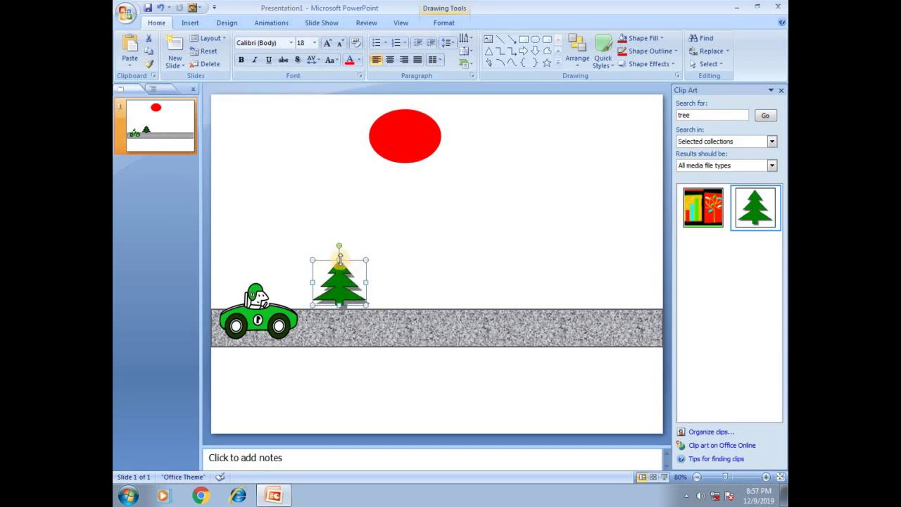
left_click(429, 271)
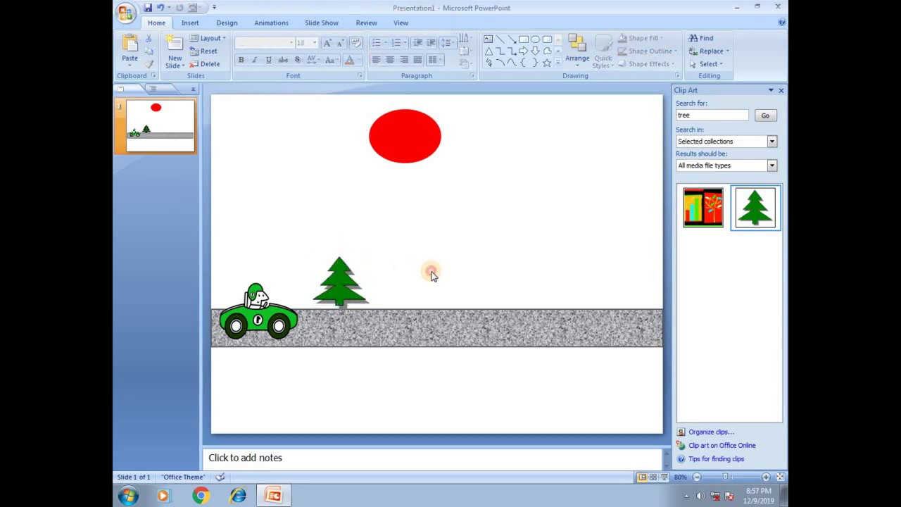
left_click(351, 275)
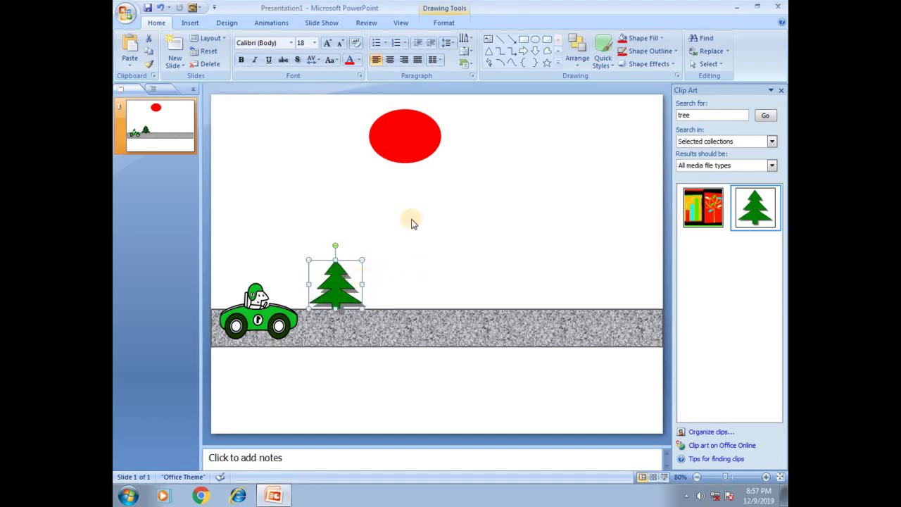
Copy and paste the pine tree twice, spacing the copies rightward along the road
right_click(333, 282)
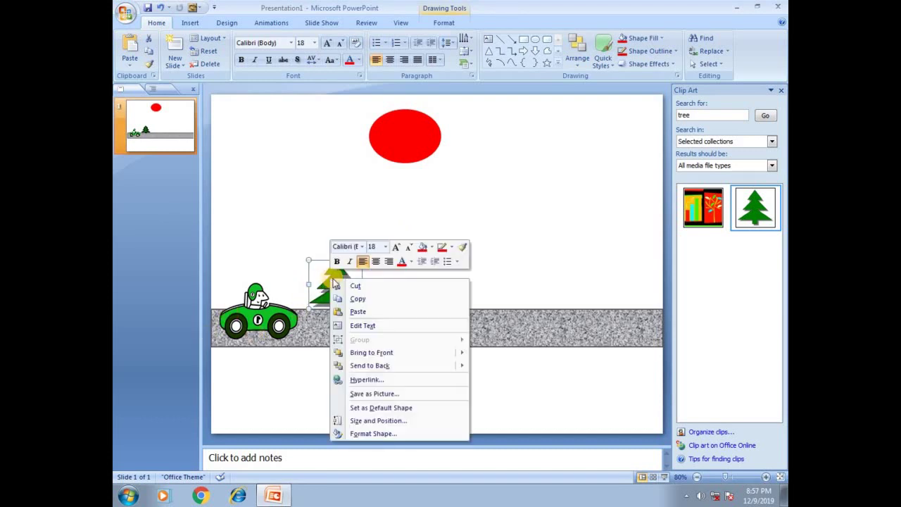
left_click(358, 298)
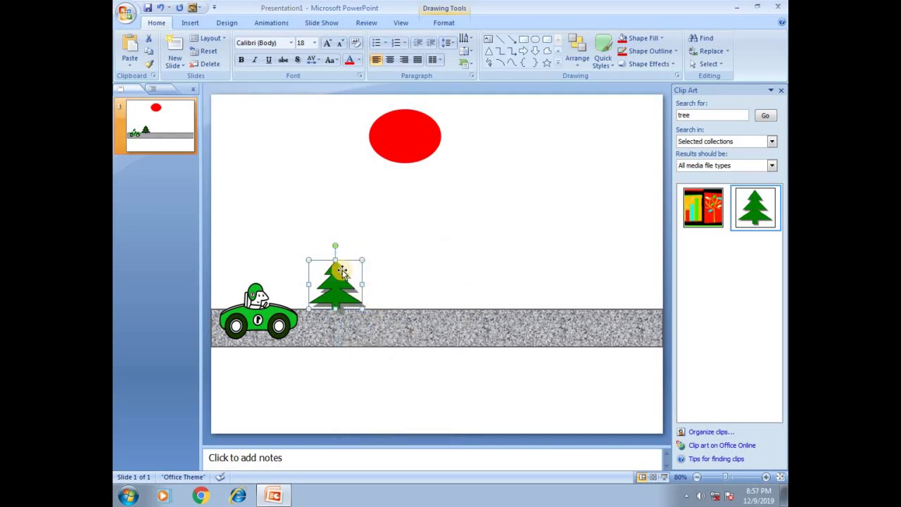
right_click(341, 270)
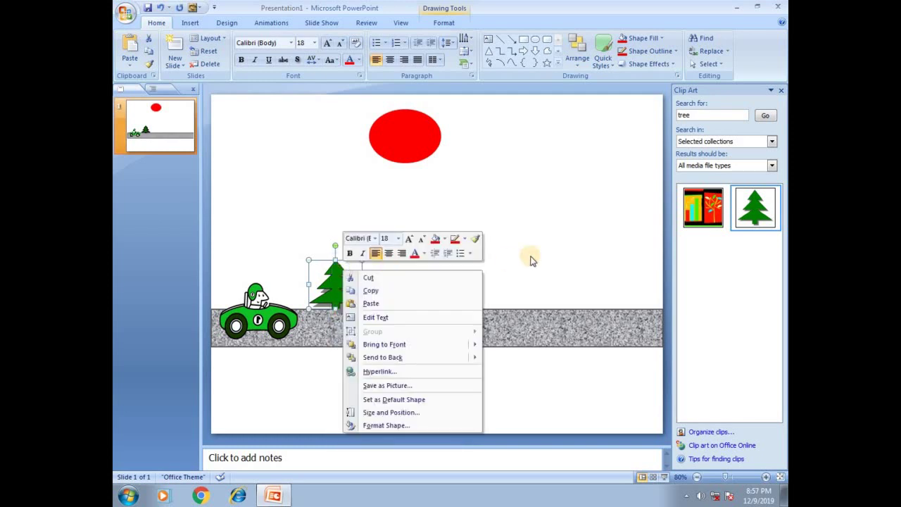
left_click(390, 303)
left_click_drag(351, 289, 404, 282)
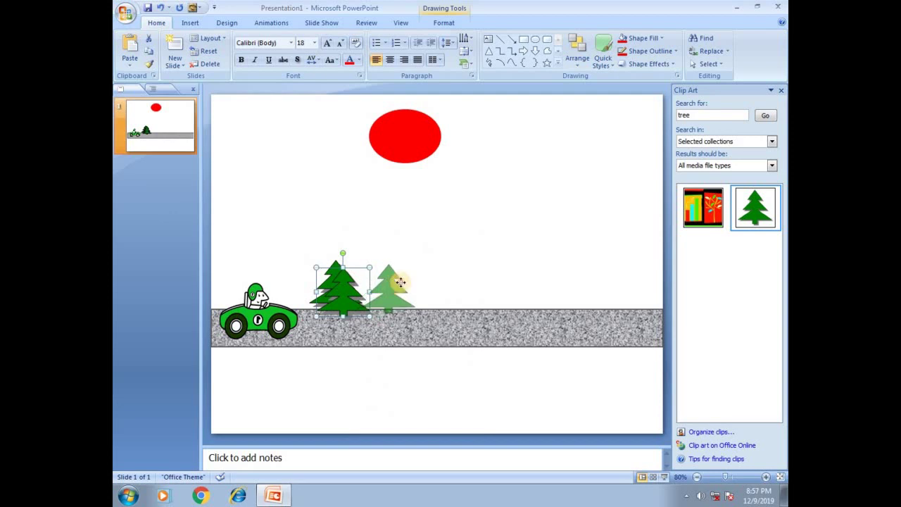
right_click(404, 281)
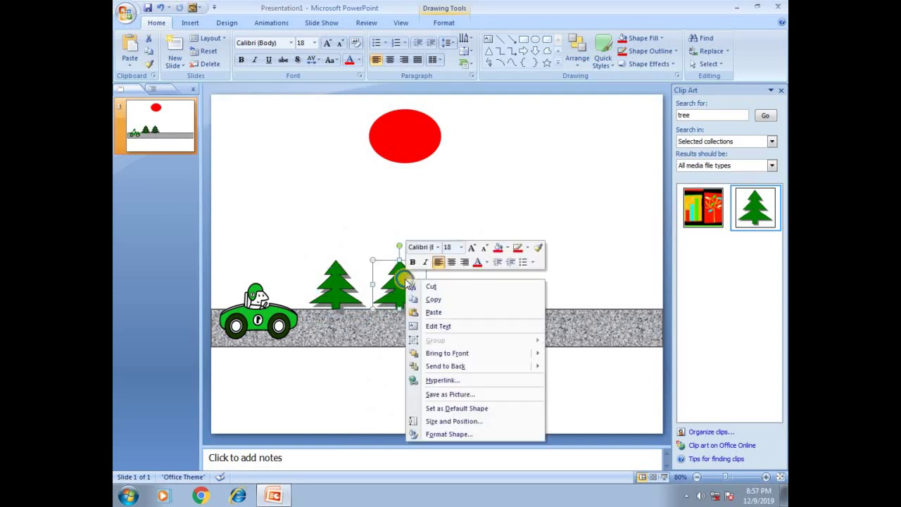
left_click(433, 298)
right_click(417, 291)
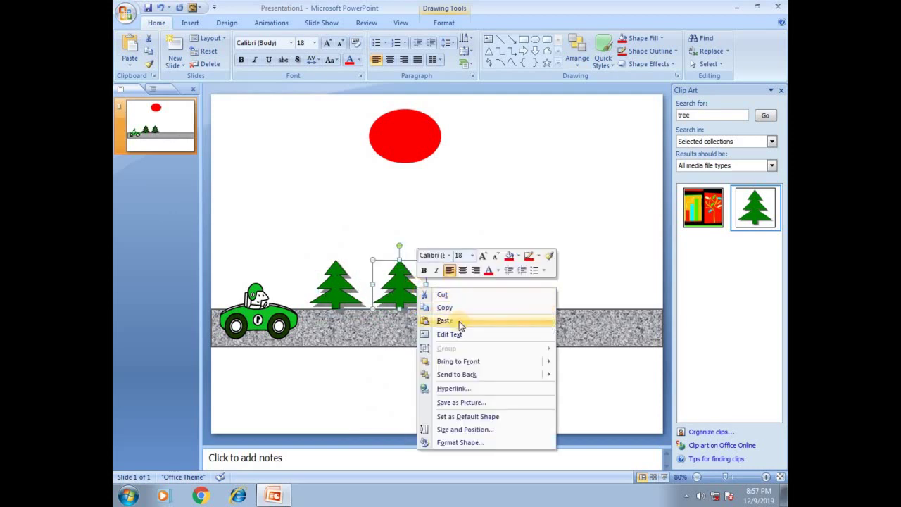
left_click(459, 320)
left_click_drag(412, 287, 476, 281)
Slide the car right along the road, then back to the road's left end
mouse_move(257, 327)
left_mouse_down()
mouse_move(378, 326)
mouse_move(275, 318)
left_mouse_up()
left_click(334, 284)
left_click(334, 284)
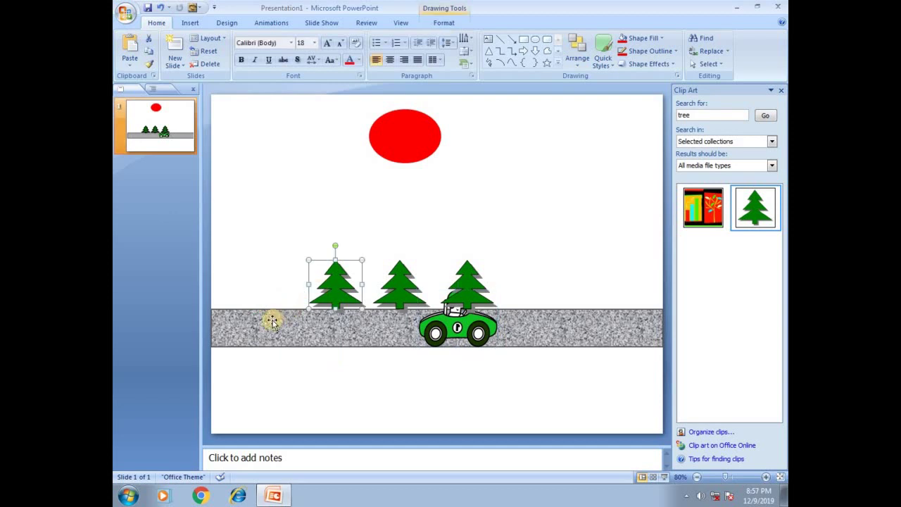
mouse_move(437, 325)
left_mouse_down()
mouse_move(300, 331)
mouse_move(259, 323)
left_mouse_up()
Bring the car one layer forward and slide it along the road
left_click(332, 288)
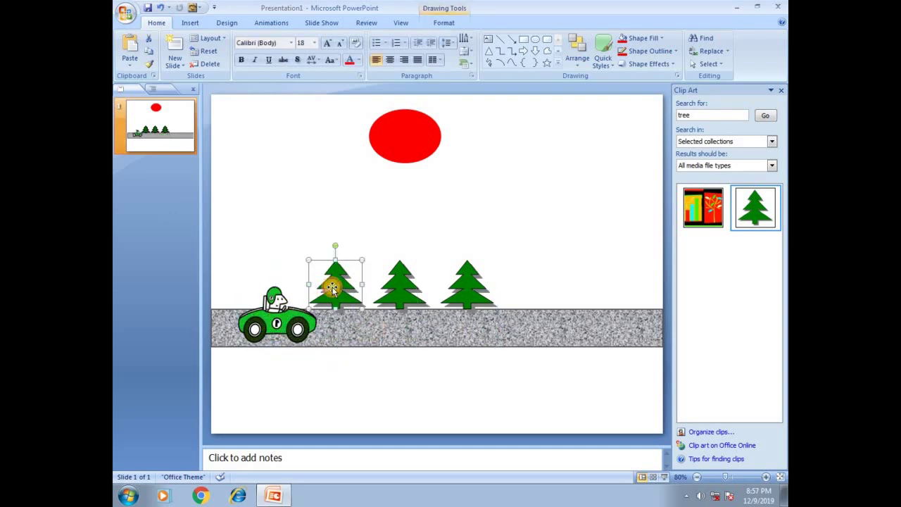
left_click(271, 317)
right_click(271, 317)
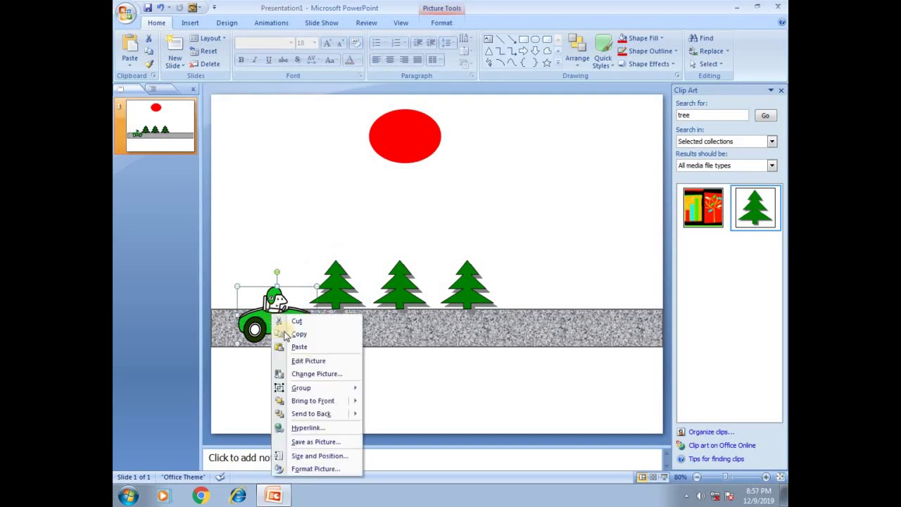
mouse_move(313, 402)
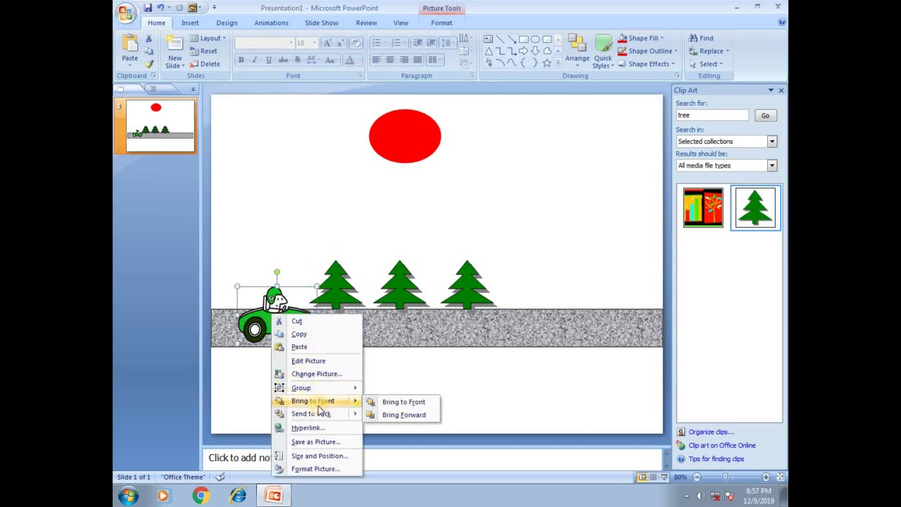
left_click(404, 415)
mouse_move(279, 321)
left_mouse_down()
mouse_move(396, 321)
mouse_move(250, 321)
left_mouse_up()
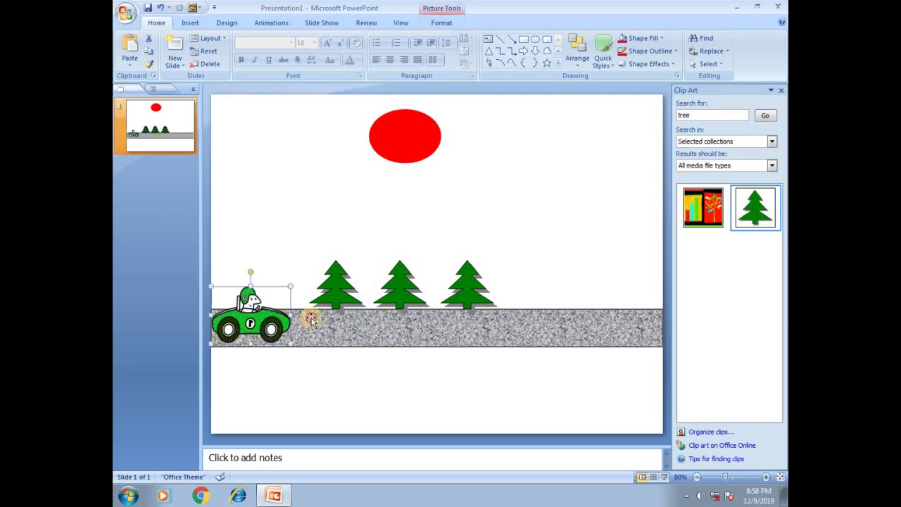
Send the first tree backward, then move the car toward the middle tree
left_click(340, 293)
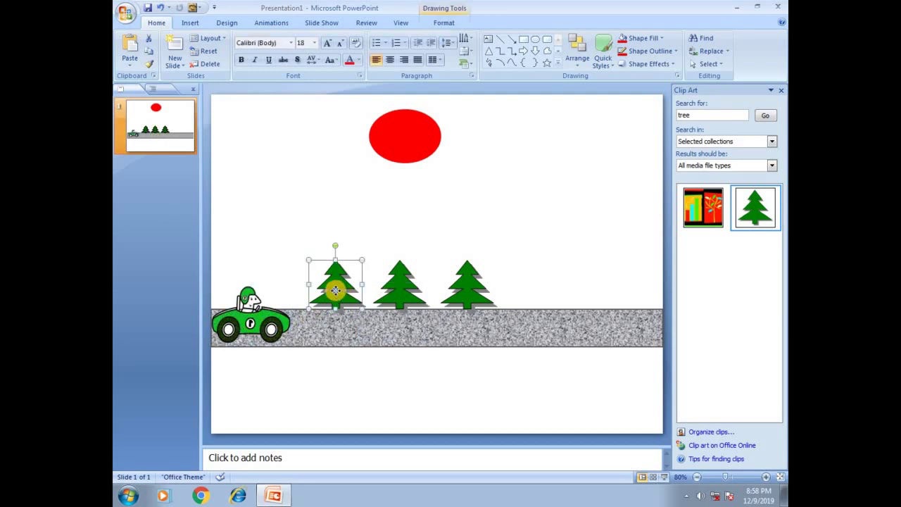
right_click(336, 290)
mouse_move(376, 380)
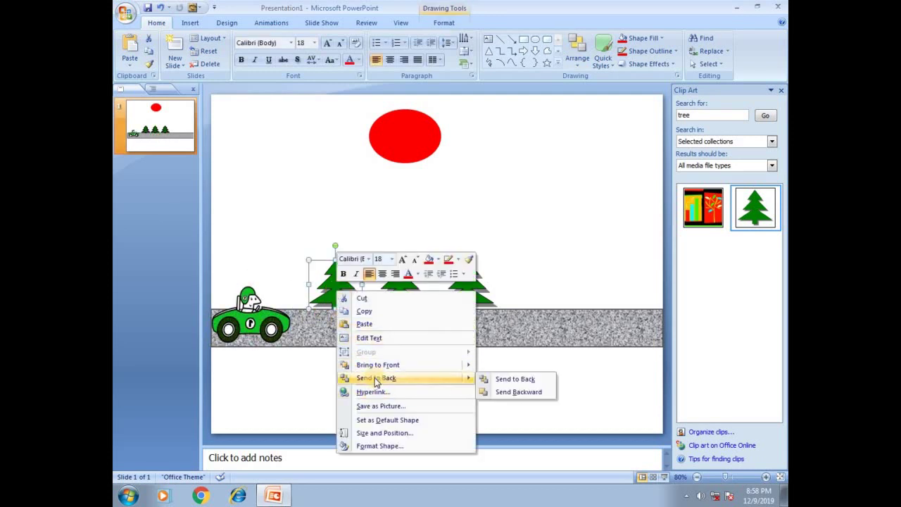
left_click(510, 392)
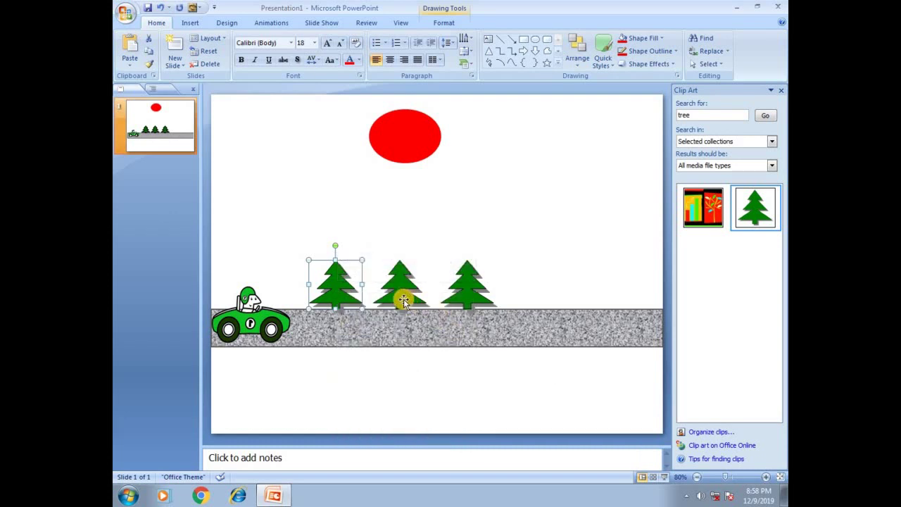
left_click(250, 326)
left_click_drag(253, 322, 407, 323)
Send the middle and third trees backward so the car passes in front
left_click(393, 303)
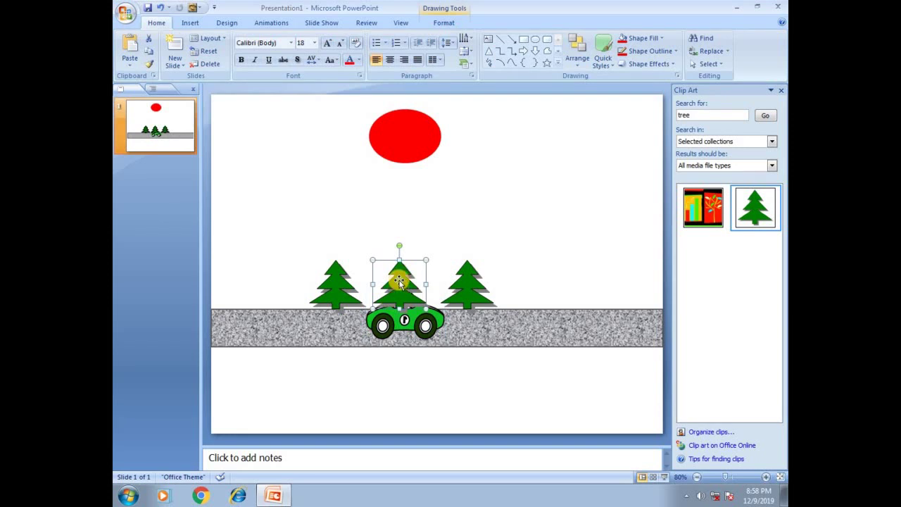
right_click(399, 280)
mouse_move(432, 367)
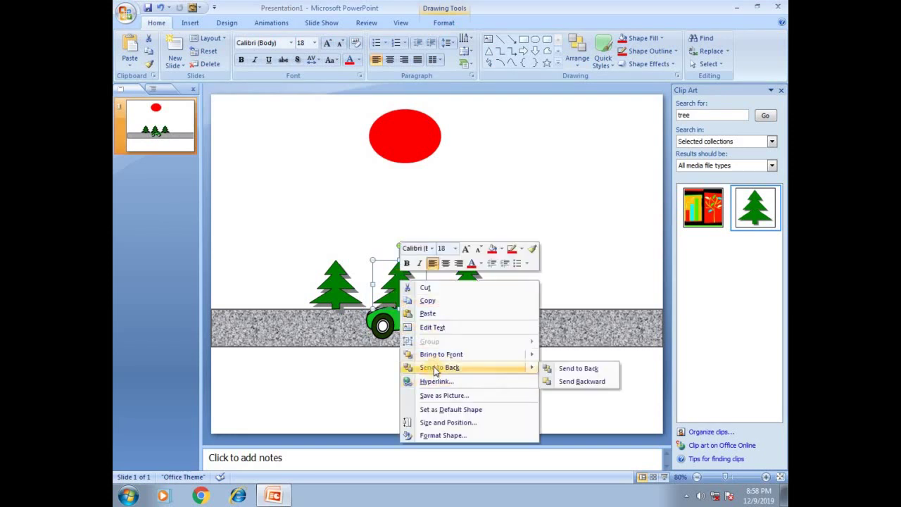
left_click(563, 383)
left_click_drag(408, 287, 468, 287)
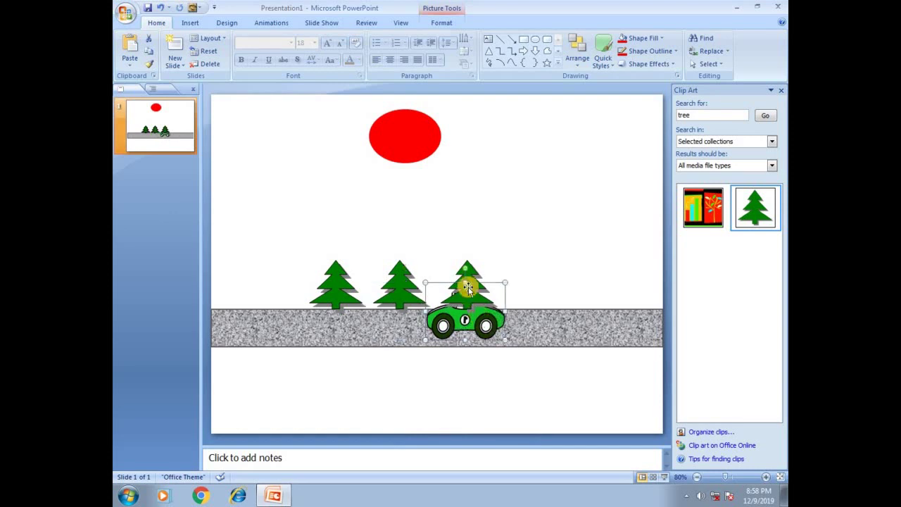
left_click(467, 273)
right_click(467, 273)
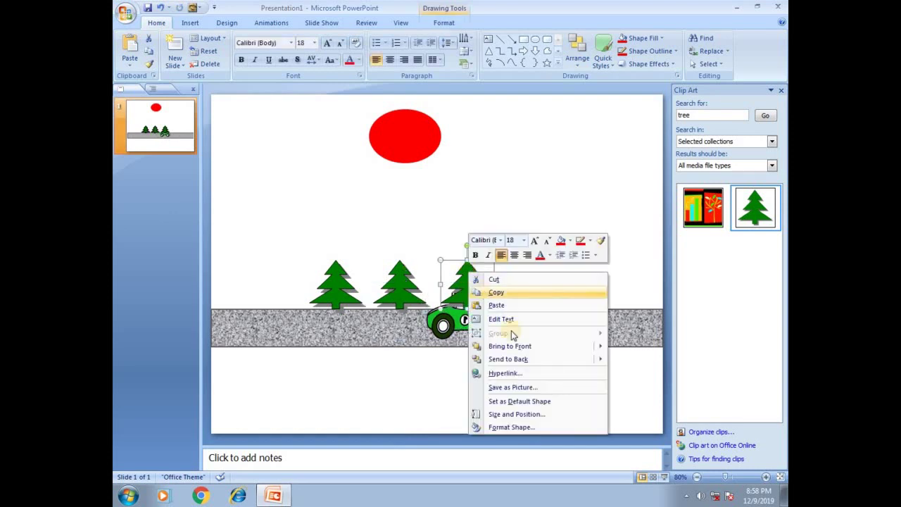
mouse_move(517, 359)
left_click(637, 374)
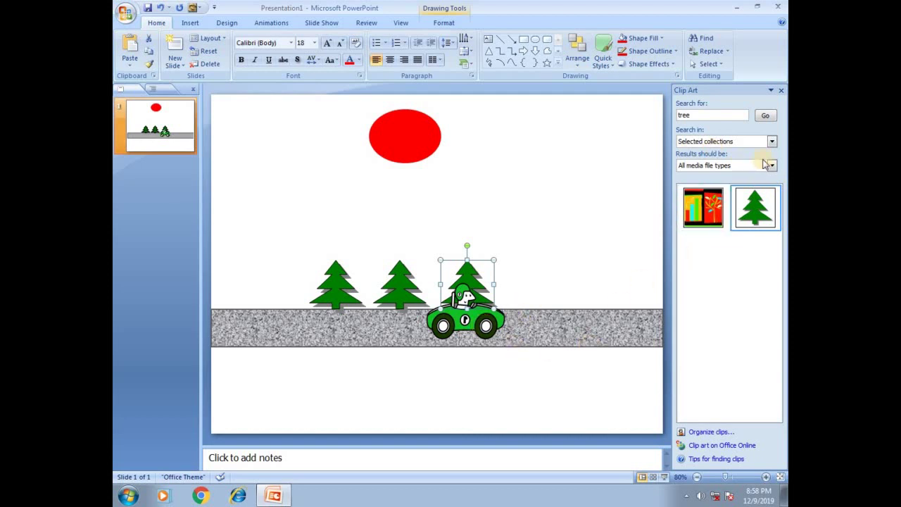
Search Clip Art for 'home' and place the house at the road's right end
left_click(700, 114)
type("home")
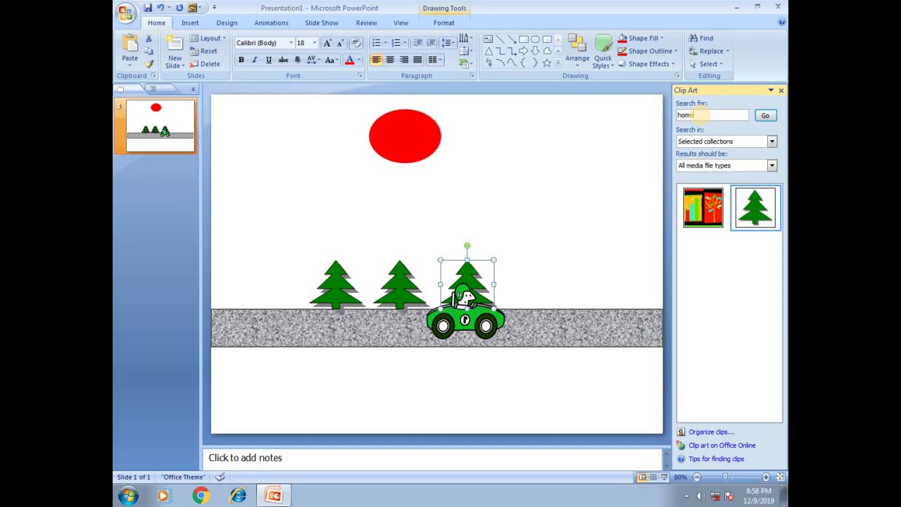
key("Return")
left_click(755, 207)
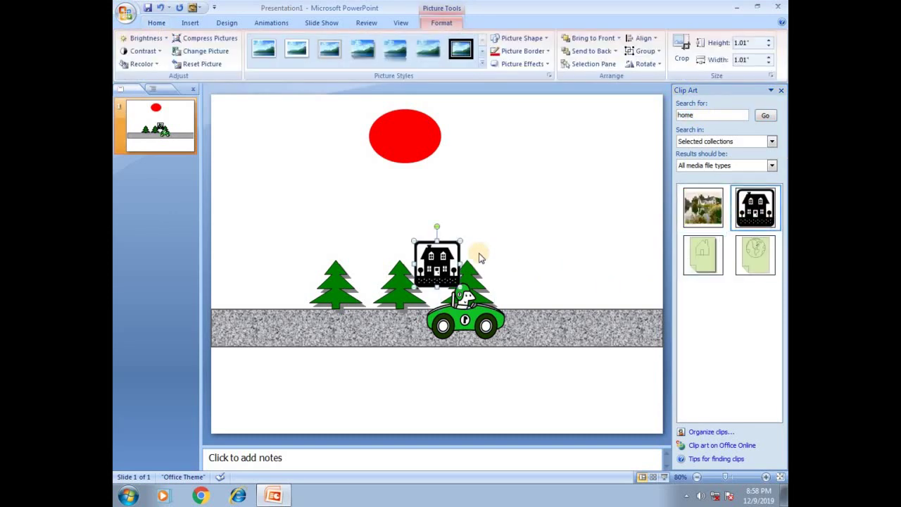
left_click_drag(454, 262, 597, 285)
left_click_drag(474, 301, 579, 313)
Send the house to the back and return the car to the road's left end
left_click(584, 276)
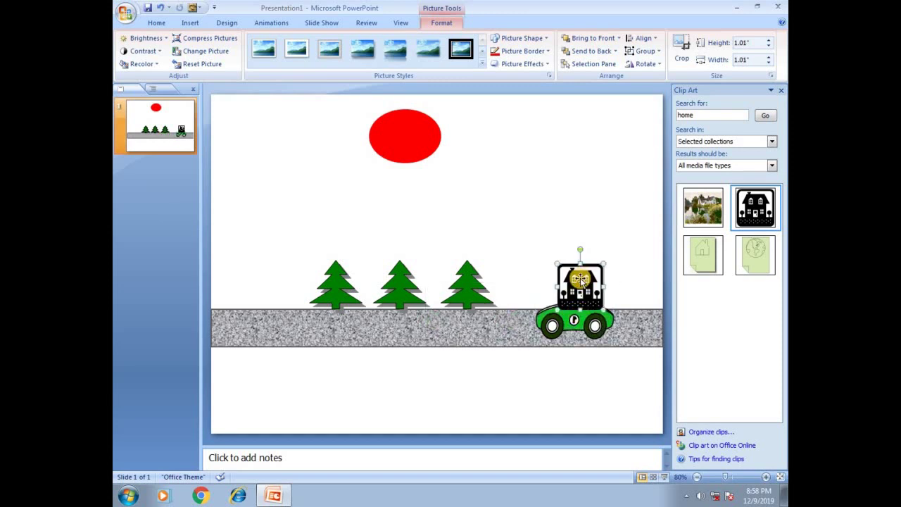
right_click(580, 279)
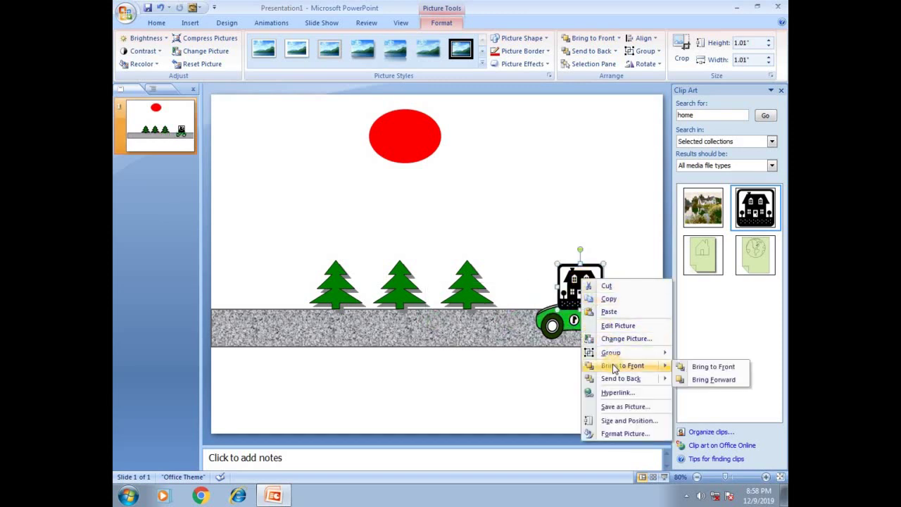
left_click(704, 380)
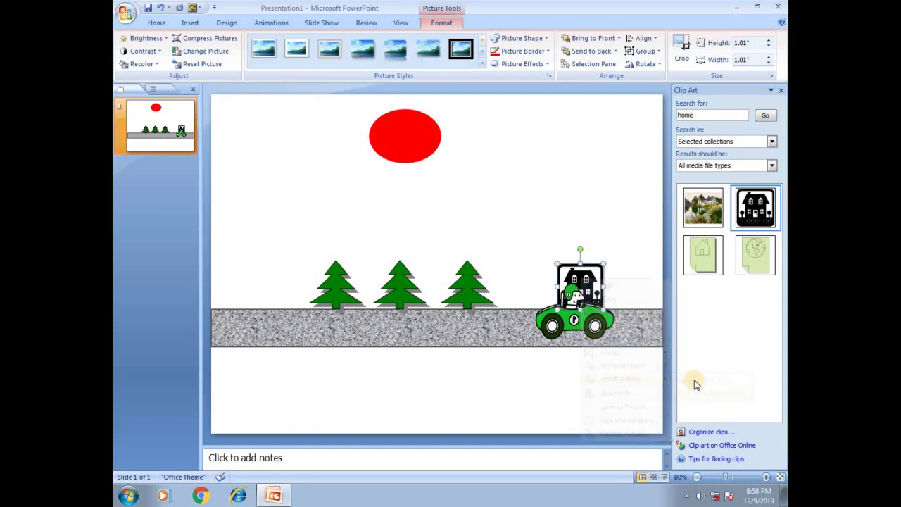
left_click_drag(587, 316, 268, 315)
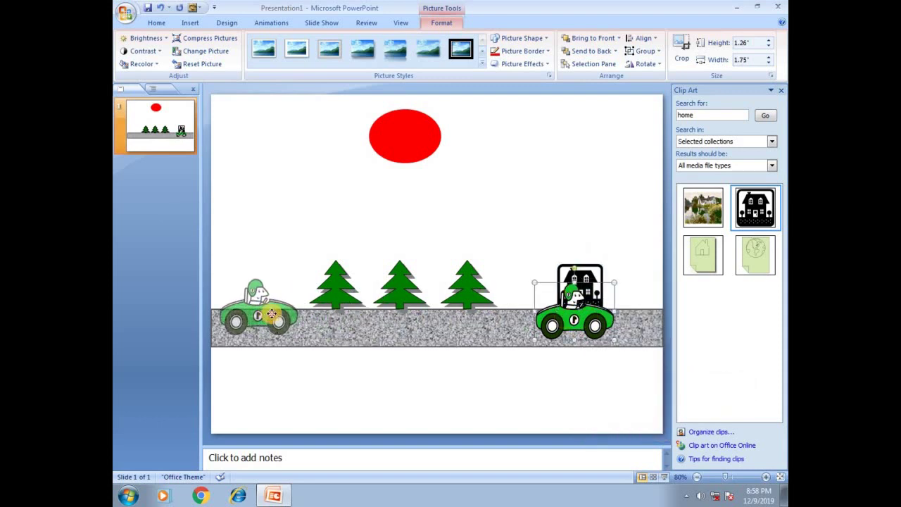
left_click(526, 161)
left_click(697, 115)
type("building")
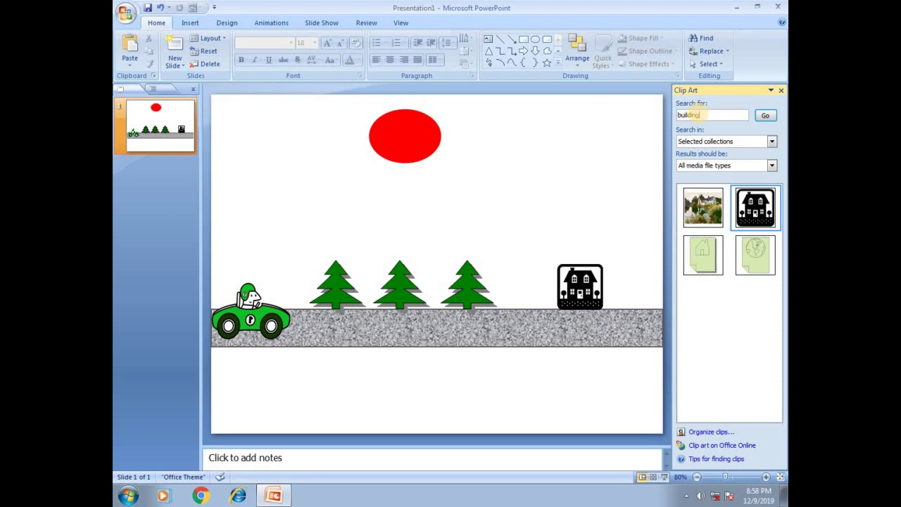
Insert the Eiffel Tower clip found by searching 'building', shrunk to about 1.6 inches at upper right
left_click(777, 117)
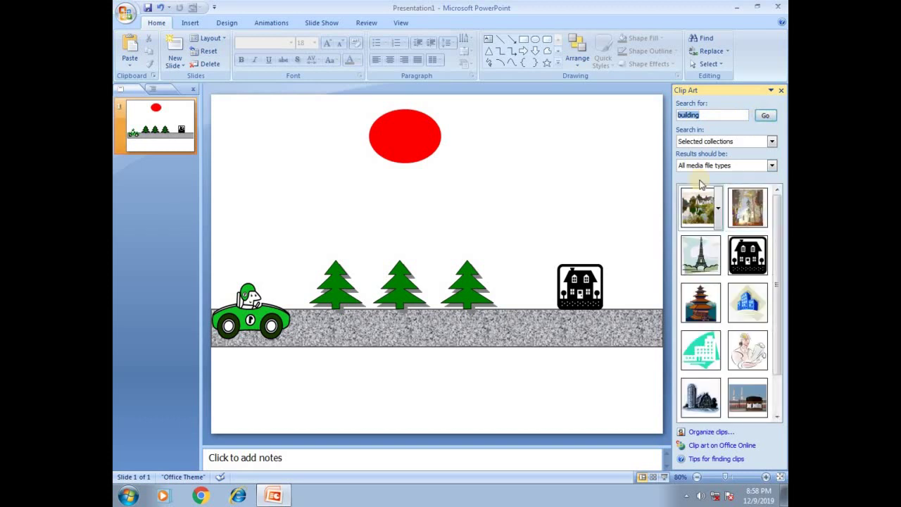
scroll(774, 232, "down", 1)
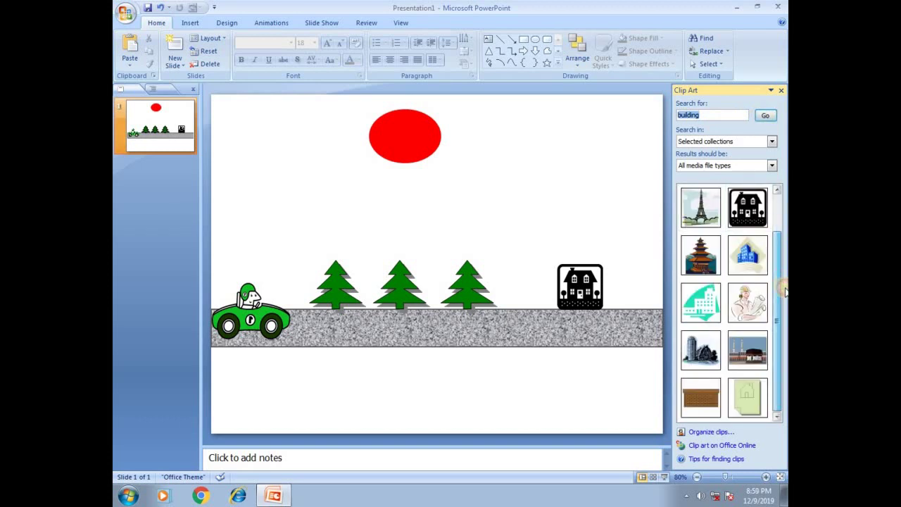
scroll(767, 264, "up", 1)
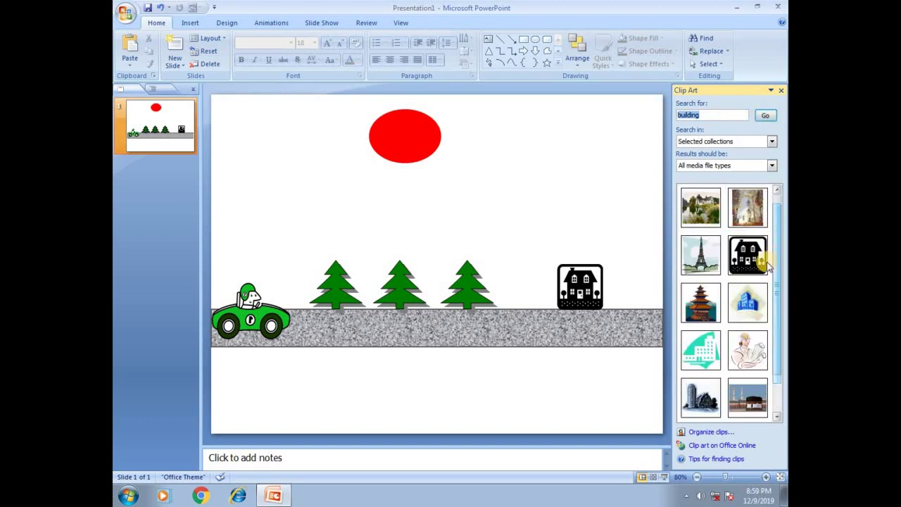
left_click(700, 255)
mouse_move(475, 255)
left_mouse_down()
mouse_move(540, 208)
mouse_move(544, 191)
left_mouse_up()
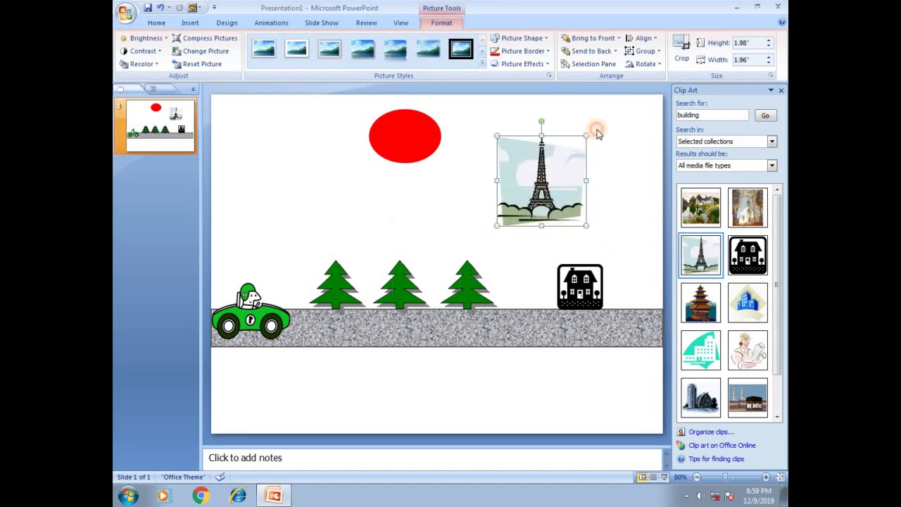
left_click_drag(587, 133, 570, 153)
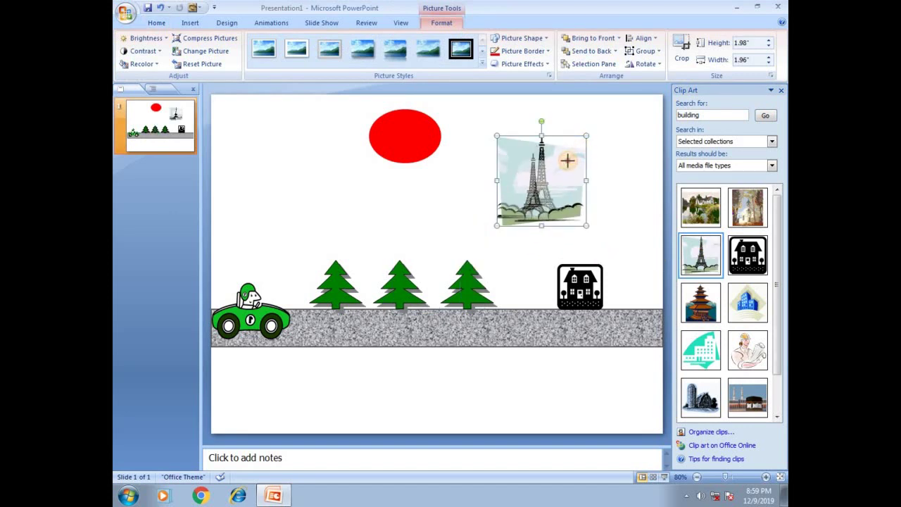
left_click_drag(546, 189, 554, 182)
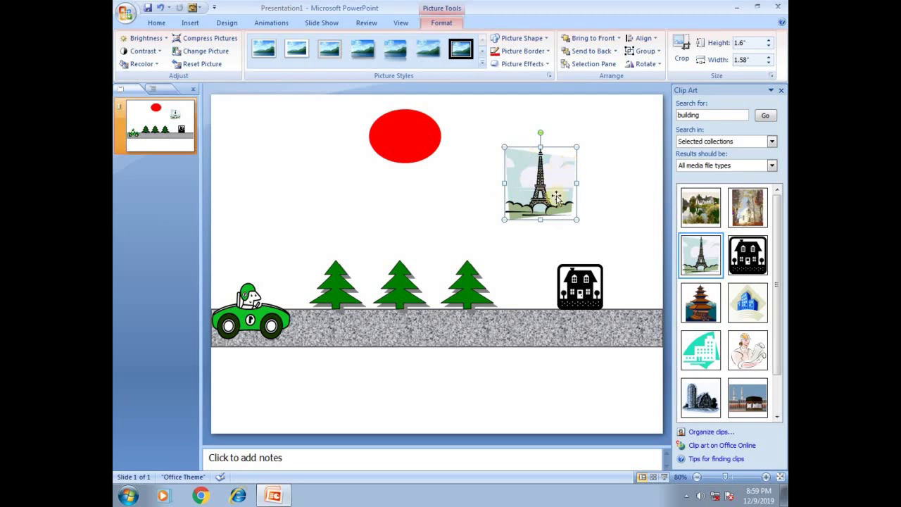
Ungroup the tower into a drawing object and delete its light-blue background
right_click(554, 171)
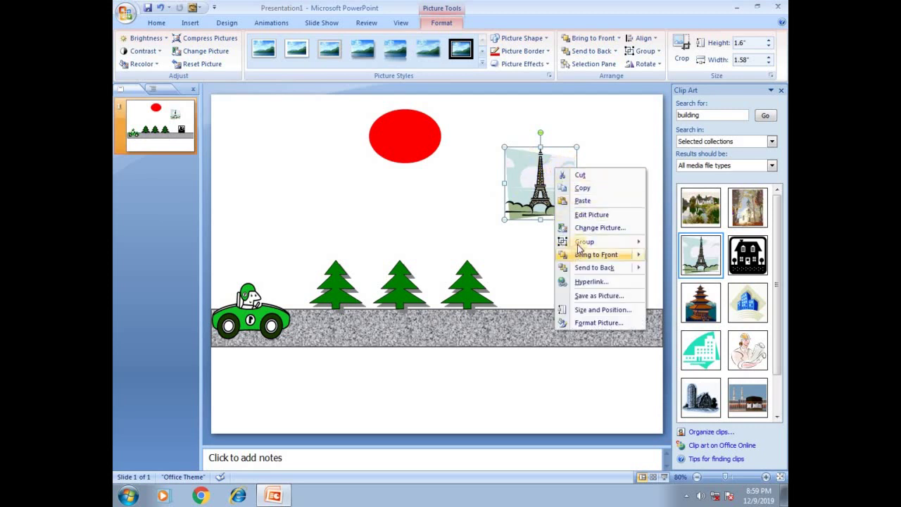
mouse_move(633, 242)
left_click(673, 271)
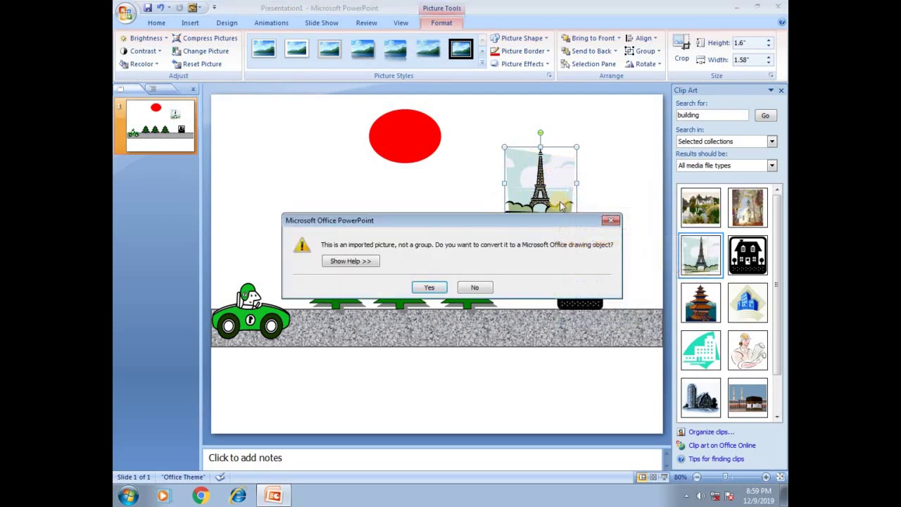
left_click(431, 287)
left_click(564, 172)
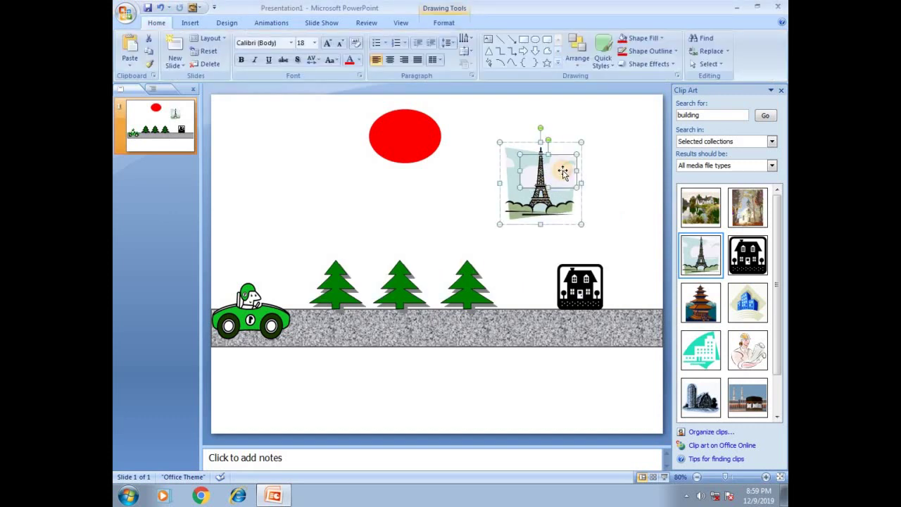
key("Escape")
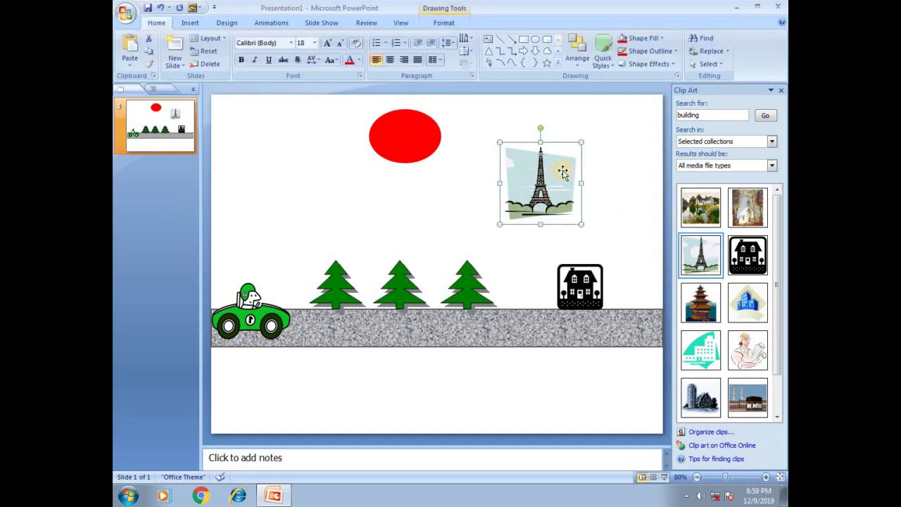
left_click(563, 173)
key("Delete")
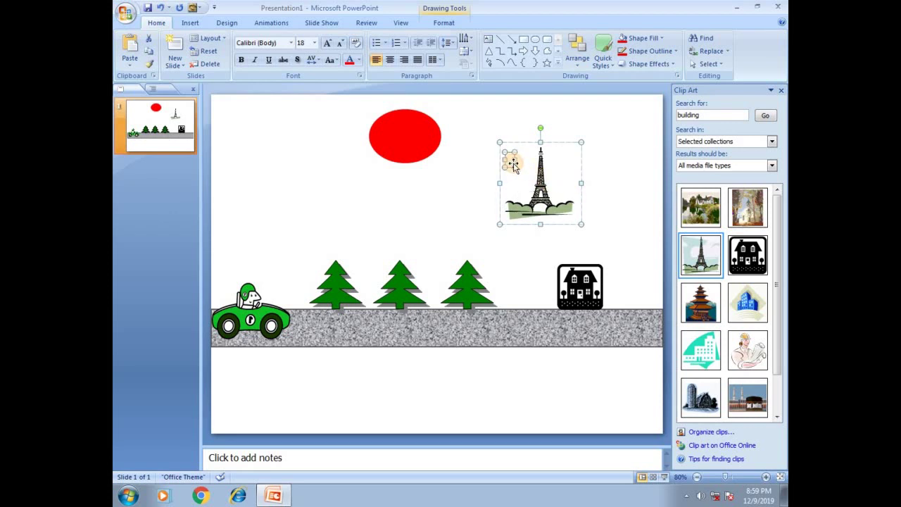
left_click(433, 210)
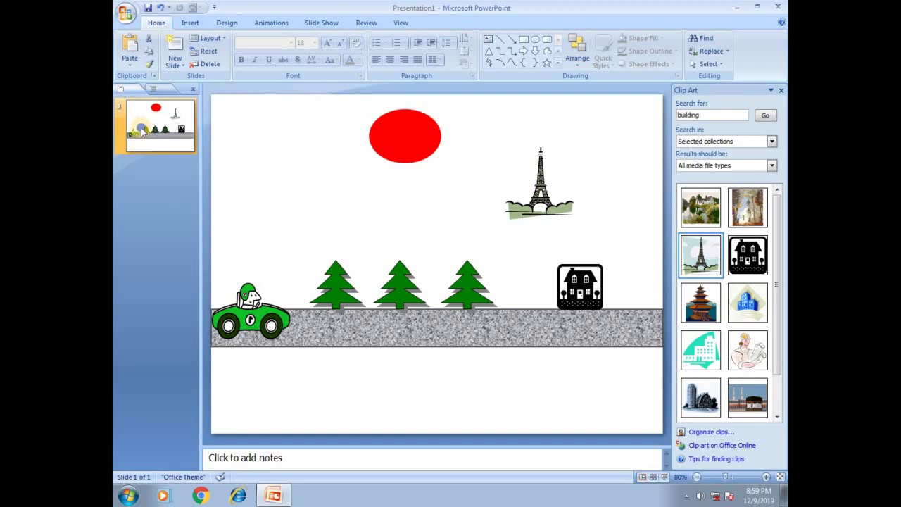
Duplicate the scene into slides 2 and 3, nudging the green car slightly right on each
right_click(143, 130)
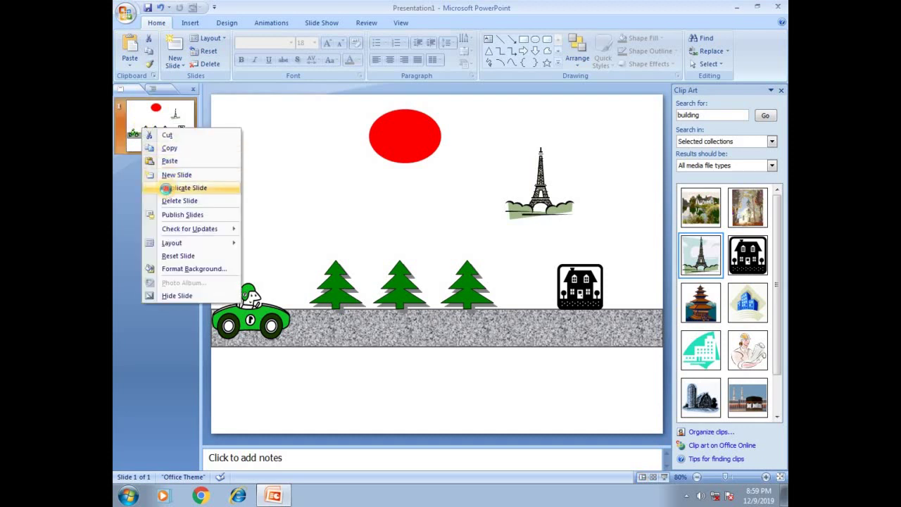
left_click(166, 187)
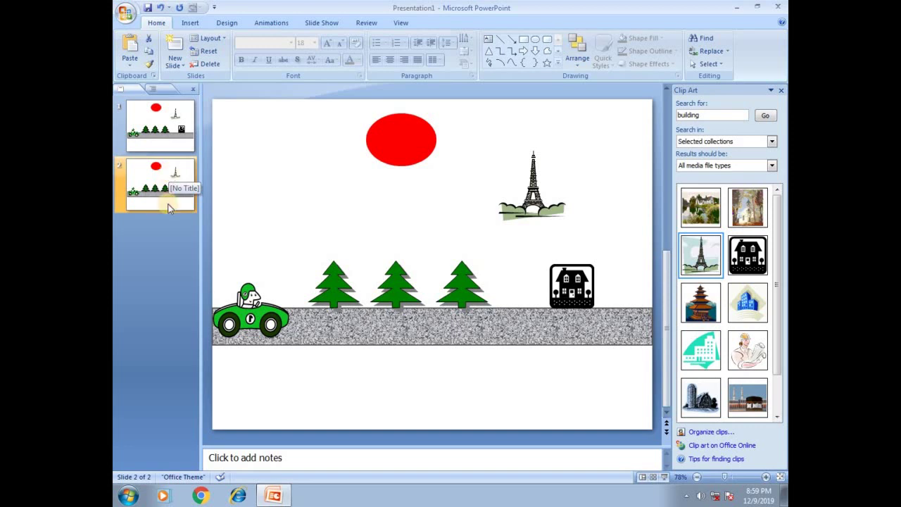
left_click(262, 308)
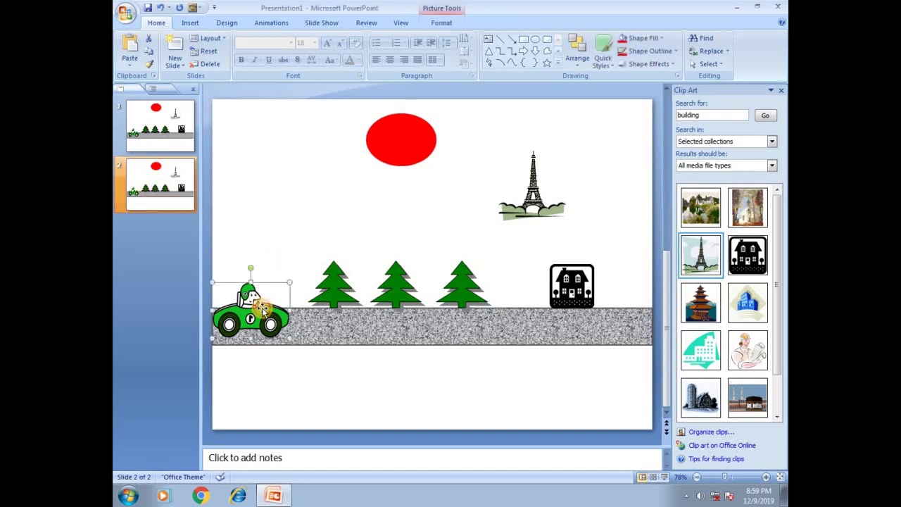
key("Right")
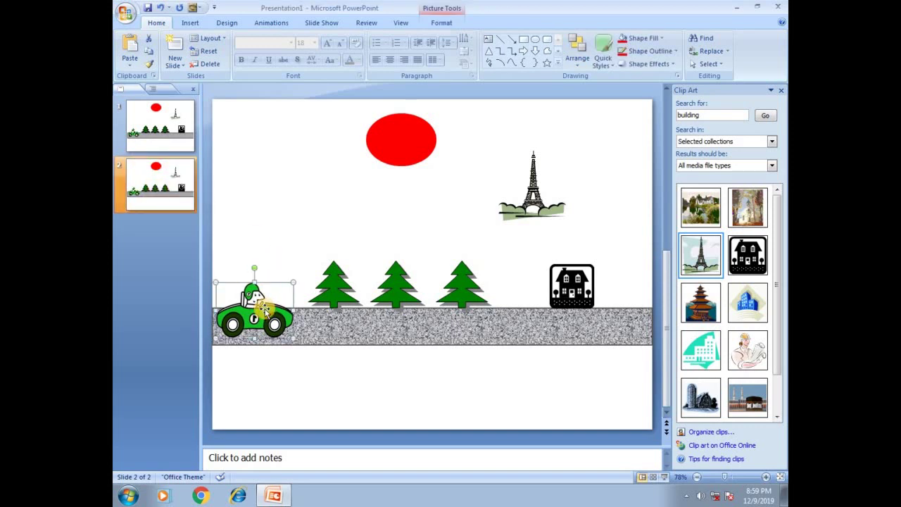
key("Right")
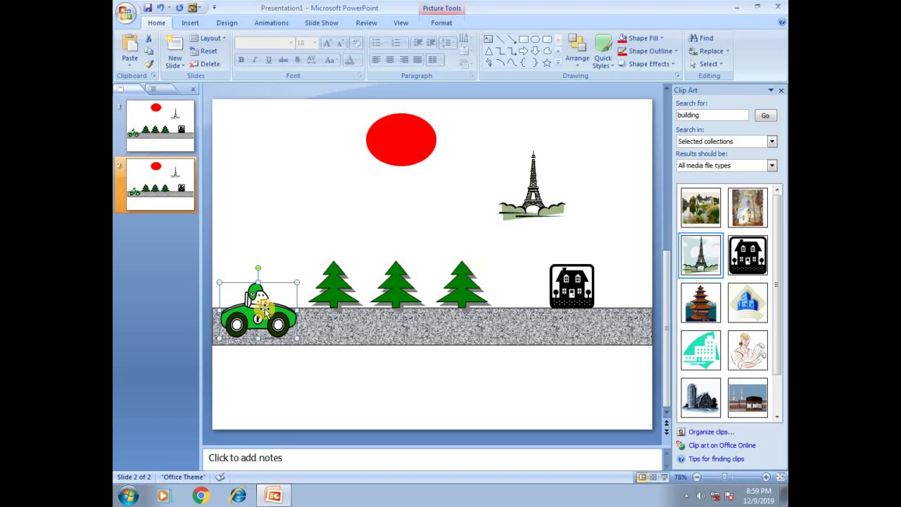
right_click(163, 188)
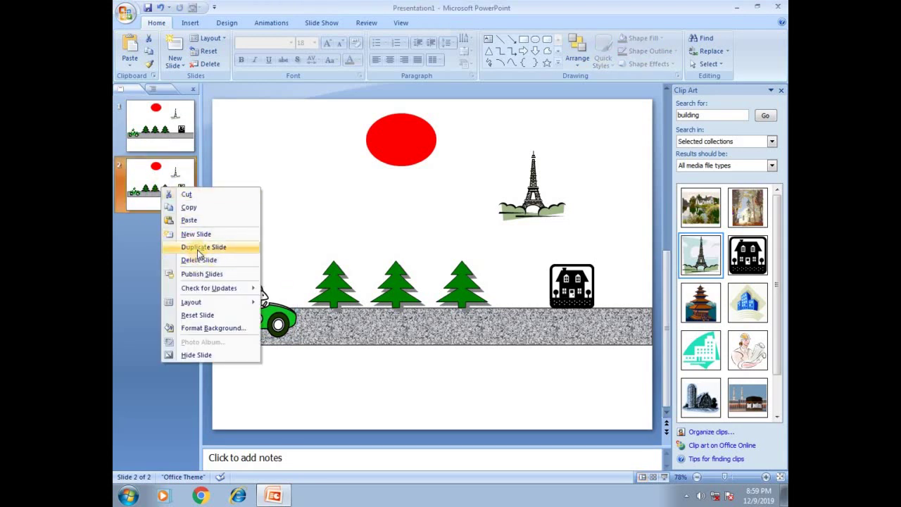
left_click(197, 247)
left_click(259, 314)
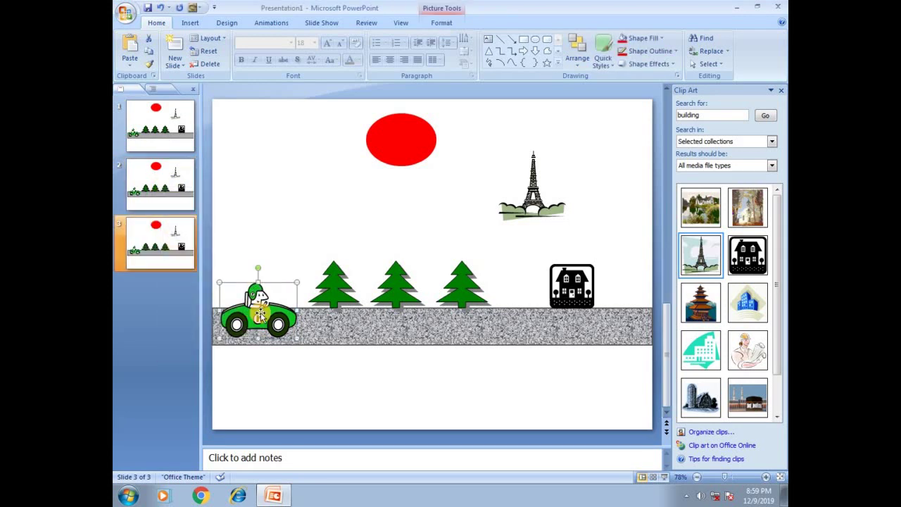
left_click_drag(259, 315, 264, 316)
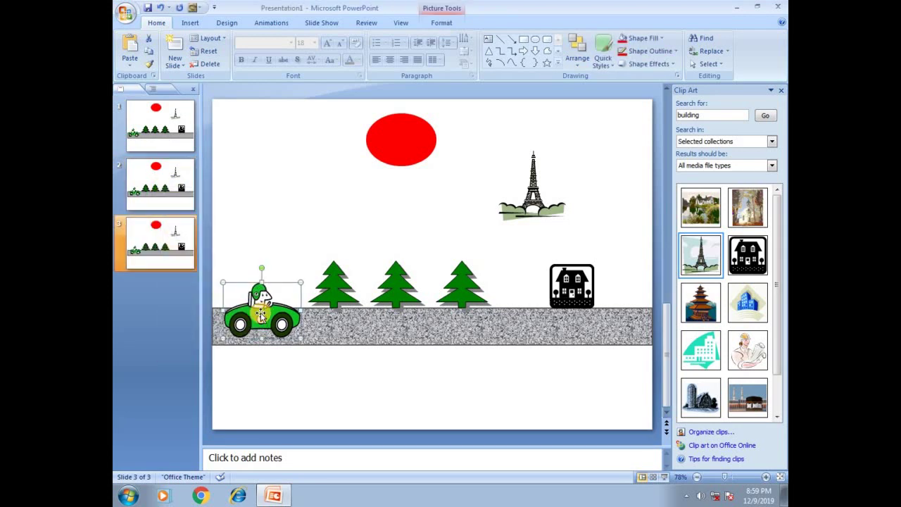
Create slides 4 and 5 as copies, moving the car a little further right on each
right_click(144, 241)
left_click(185, 301)
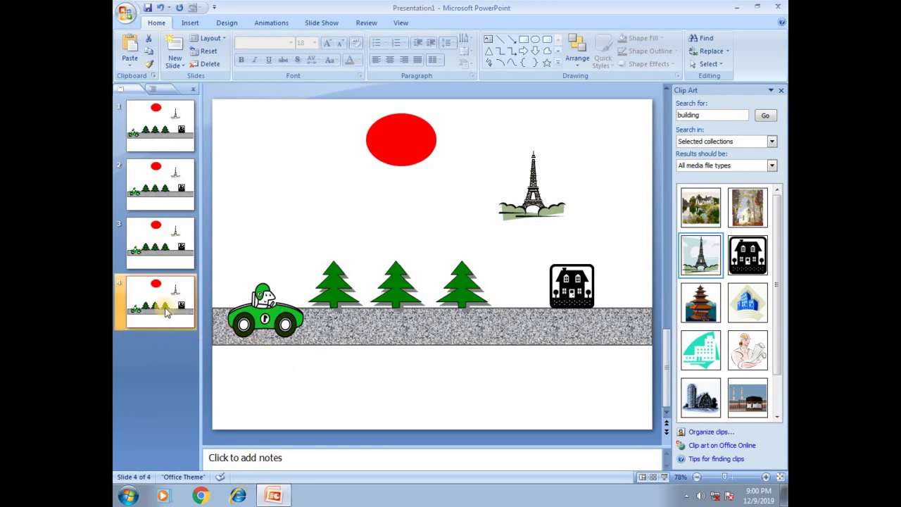
left_click(265, 322)
key("Right")
key("Right")
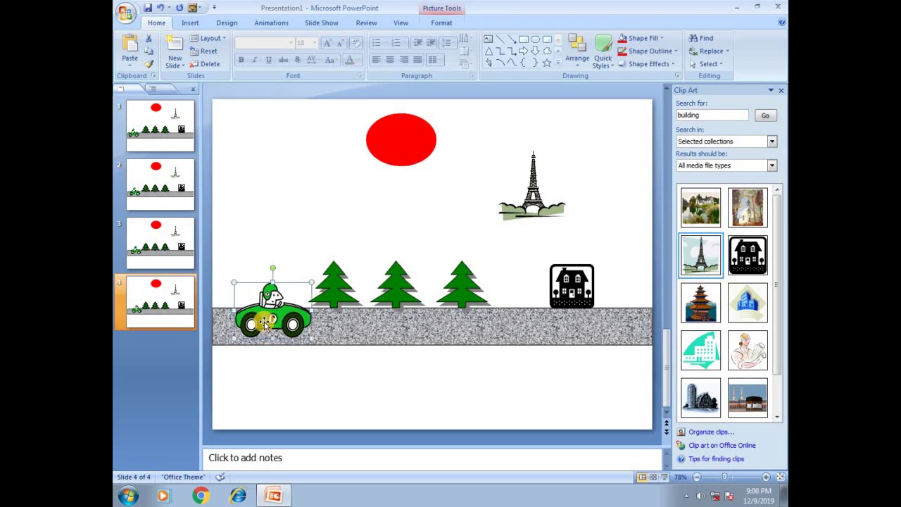
right_click(140, 303)
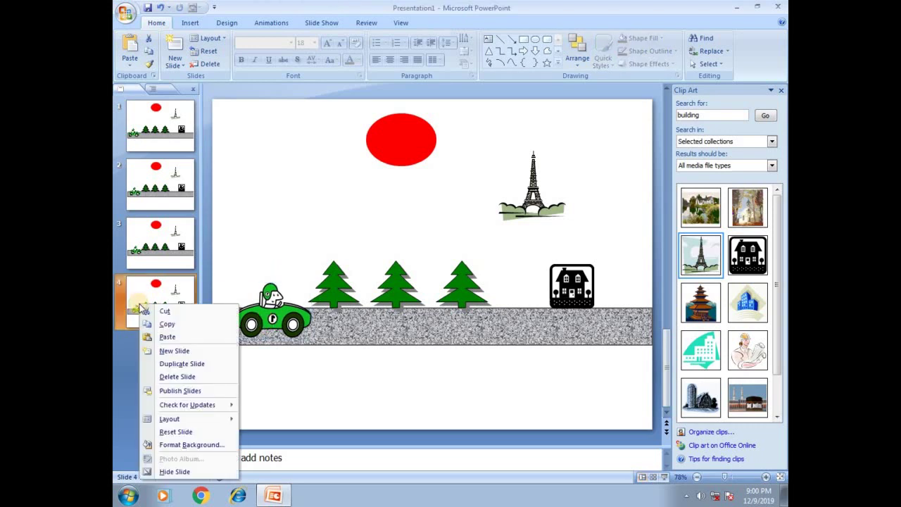
left_click(182, 364)
left_click(273, 318)
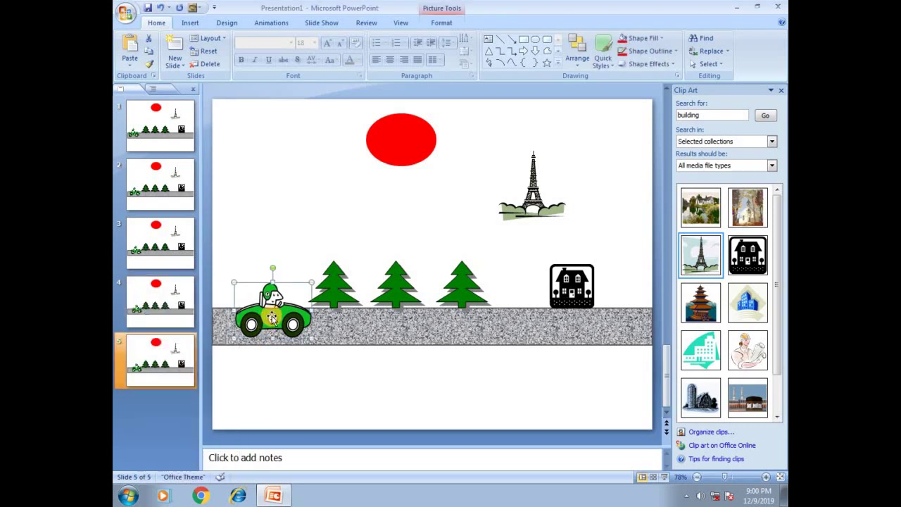
key("Right")
key("Right")
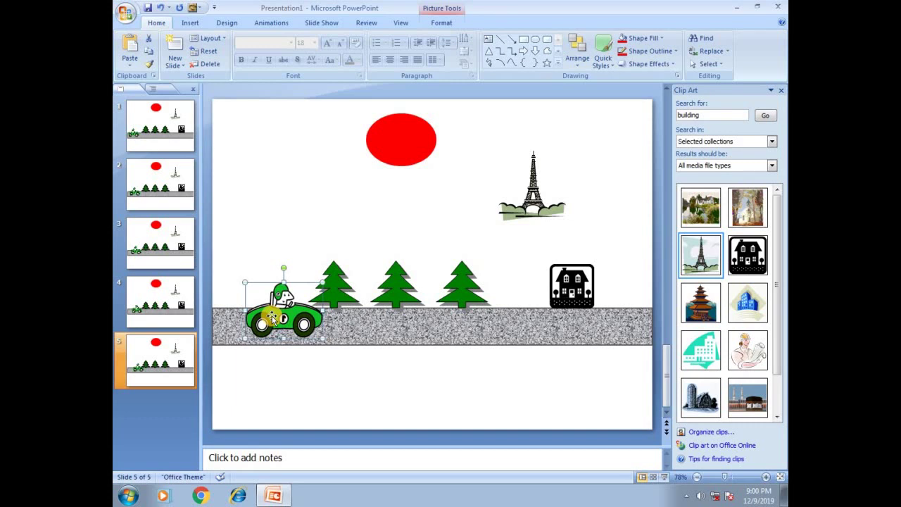
key("Right")
Add slides 6–8 as duplicates, shifting the green car right on each
right_click(156, 359)
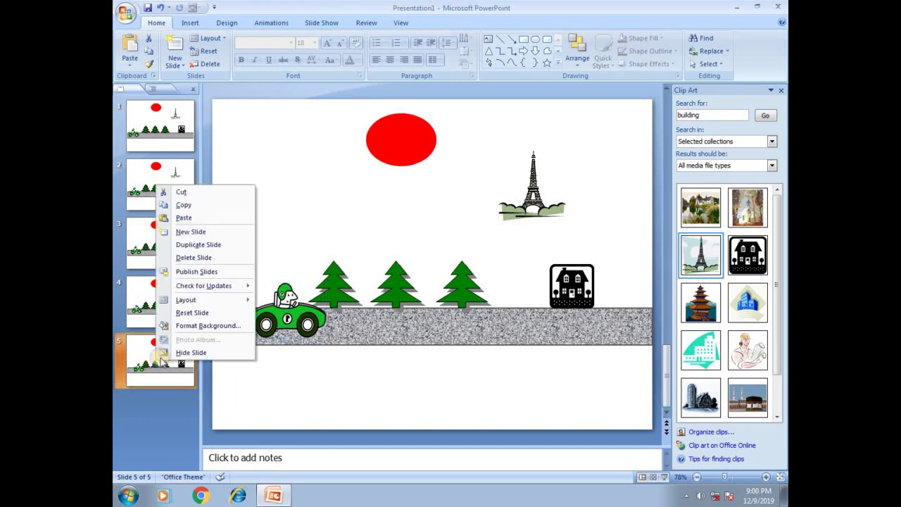
left_click(181, 245)
left_click(312, 328)
key("Right")
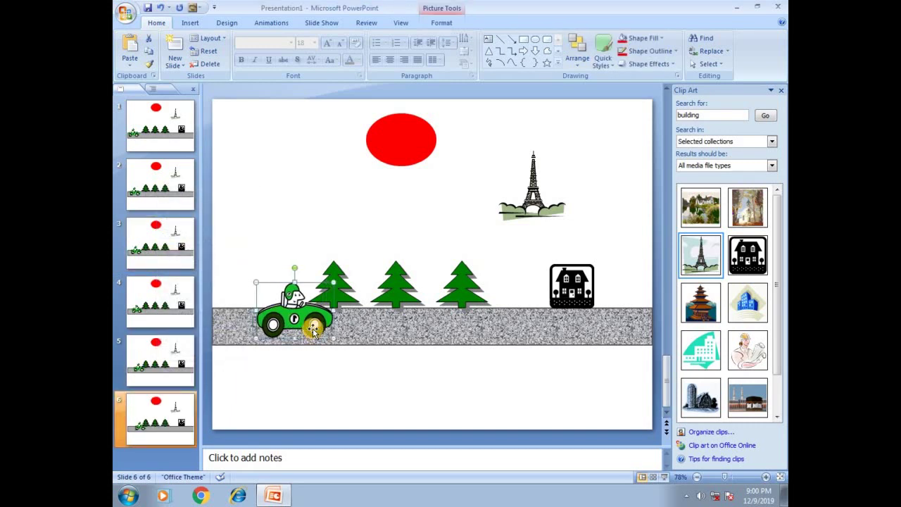
key("Right")
key("Right")
right_click(173, 419)
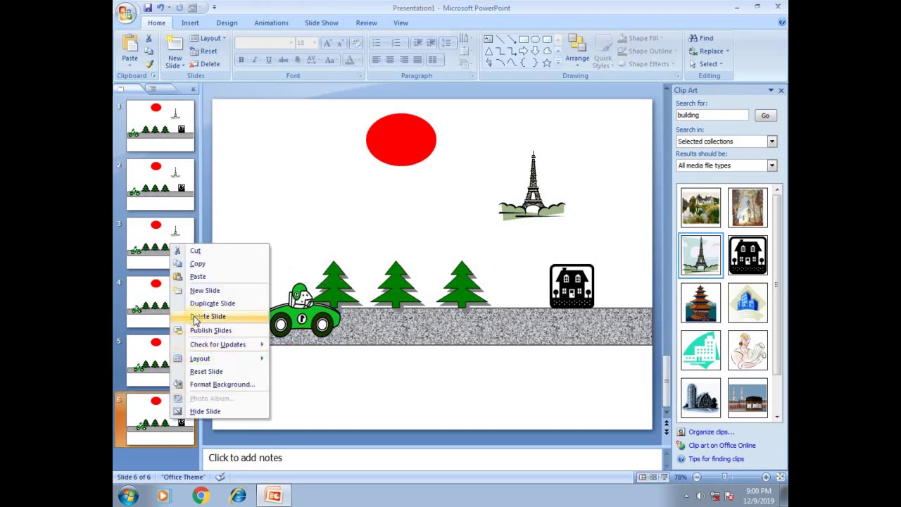
left_click(195, 305)
left_click(308, 324)
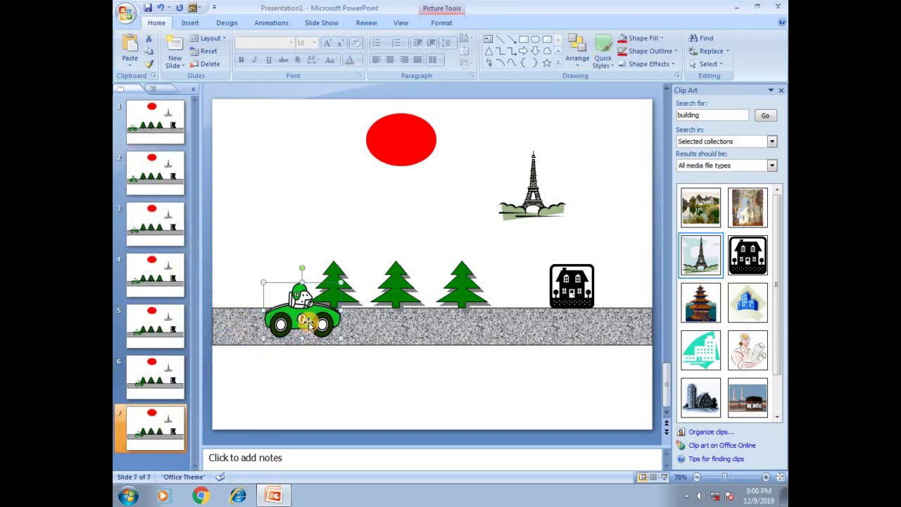
key("Right")
key("Right")
key("Right")
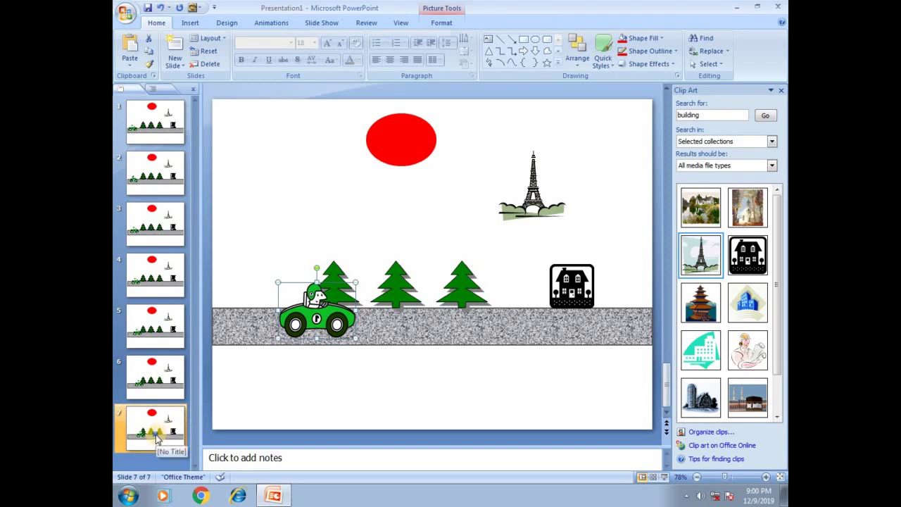
right_click(156, 438)
left_click(211, 318)
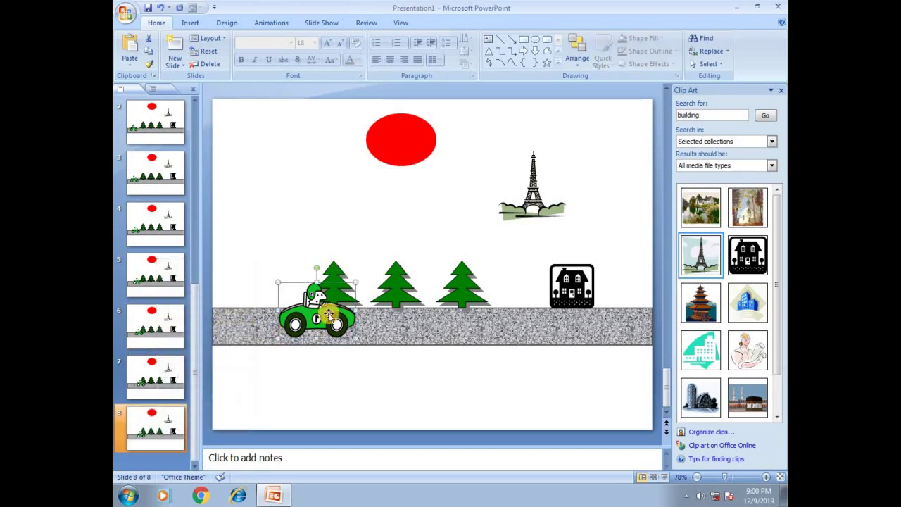
left_click(328, 313)
key("Right")
key("Right")
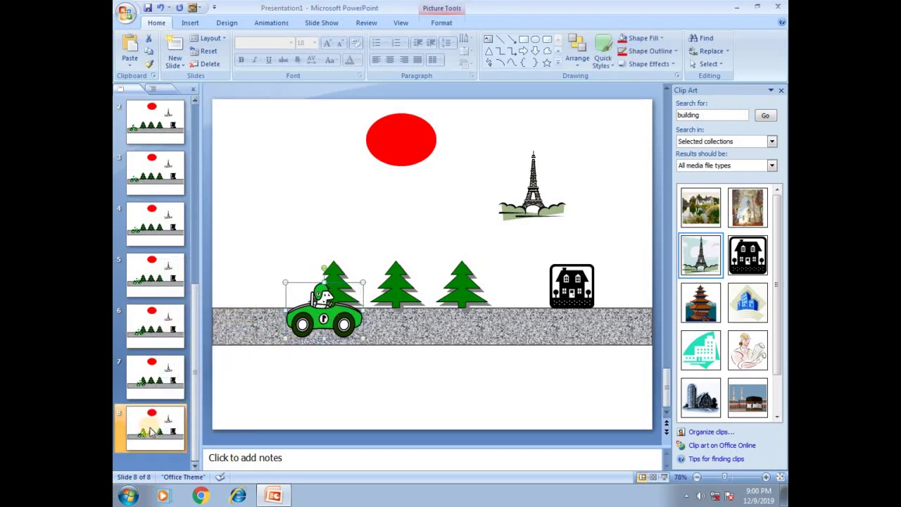
Add slides 9–11 as duplicates, nudging the car further right each time
right_click(150, 431)
left_click(201, 314)
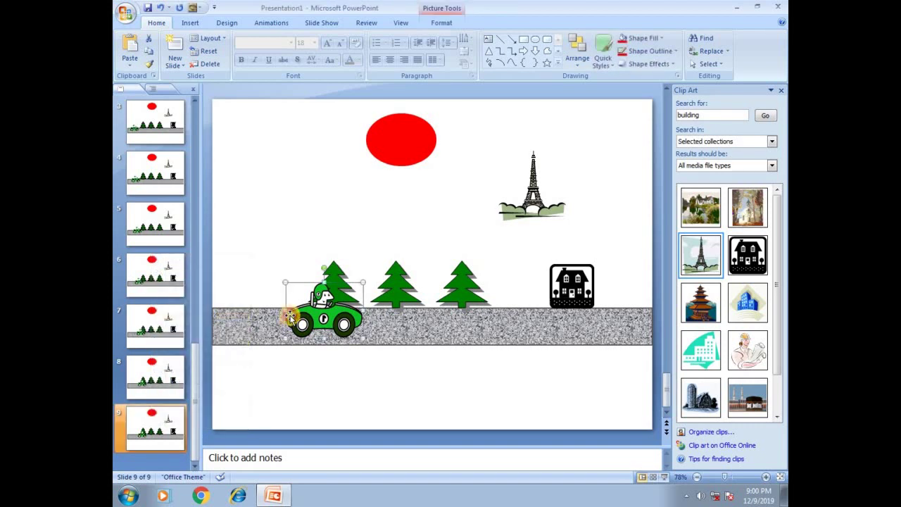
key("Right")
key("Right")
key("Right")
right_click(168, 416)
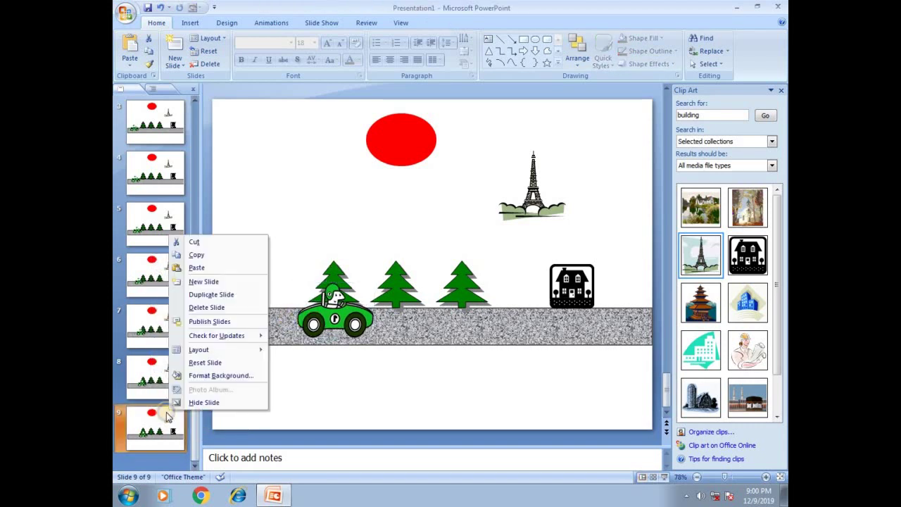
left_click(210, 294)
left_click(334, 319)
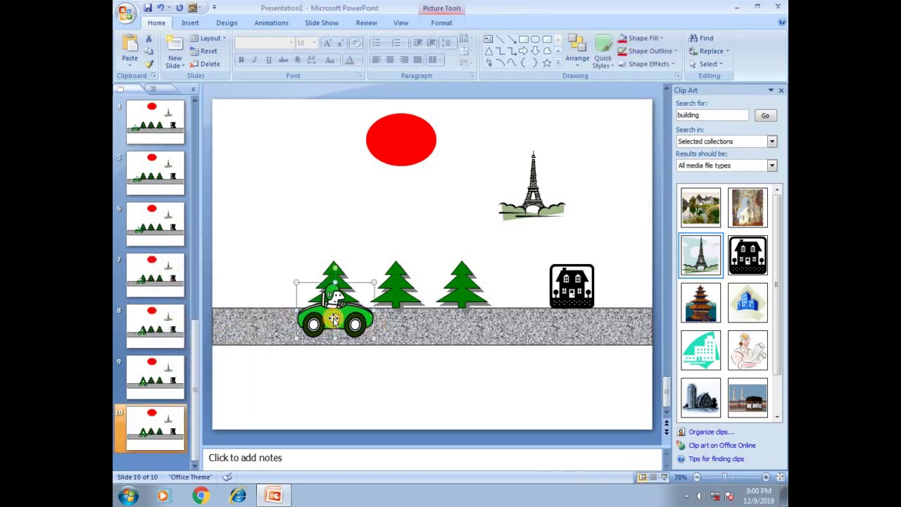
key("Right")
key("Right")
key("Right")
key("Right")
key("Right")
key("Right")
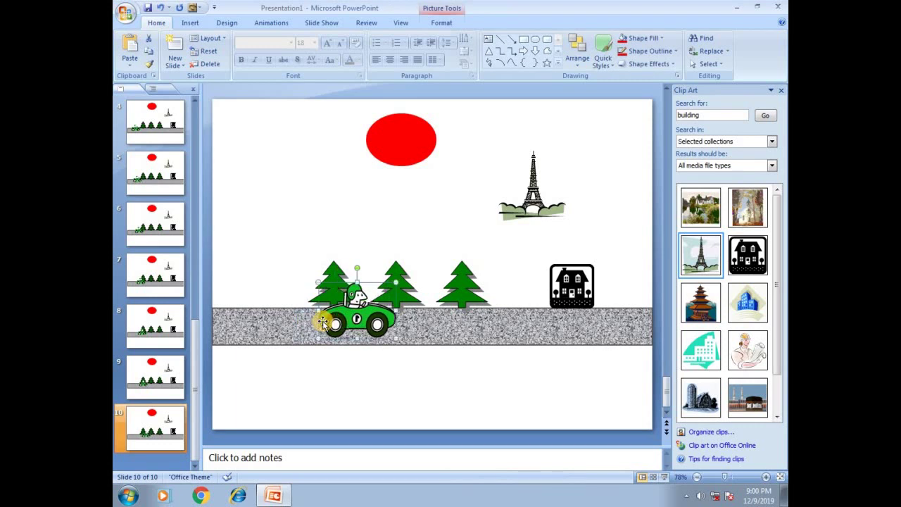
key("Right")
key("Right")
left_click(153, 415)
right_click(153, 415)
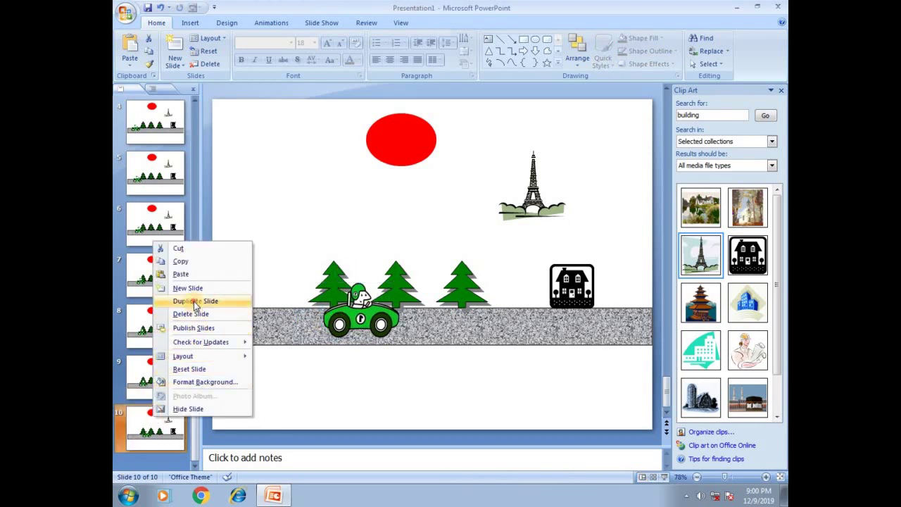
left_click(204, 299)
left_click(362, 314)
key("Right")
key("Right")
key("Right")
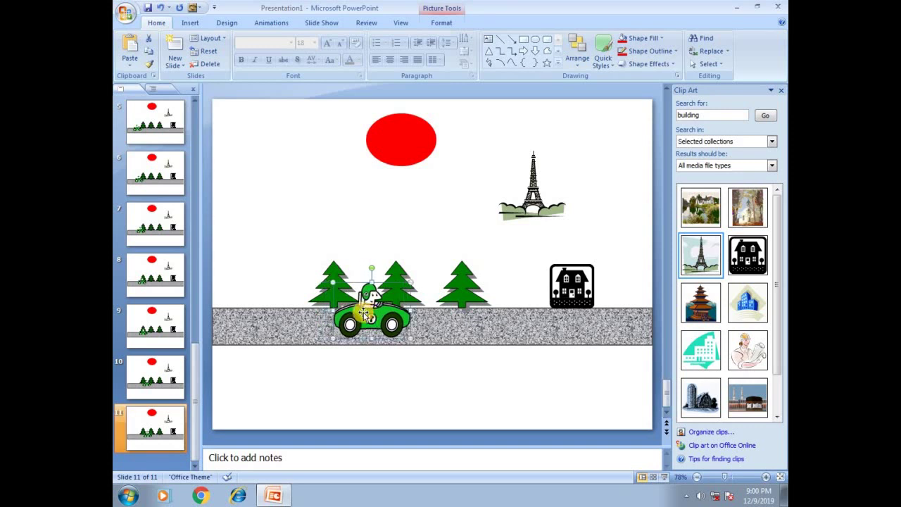
key("Right")
key("Right")
key("Right")
Create slides 12–14, moving the car further along the road on each
right_click(139, 427)
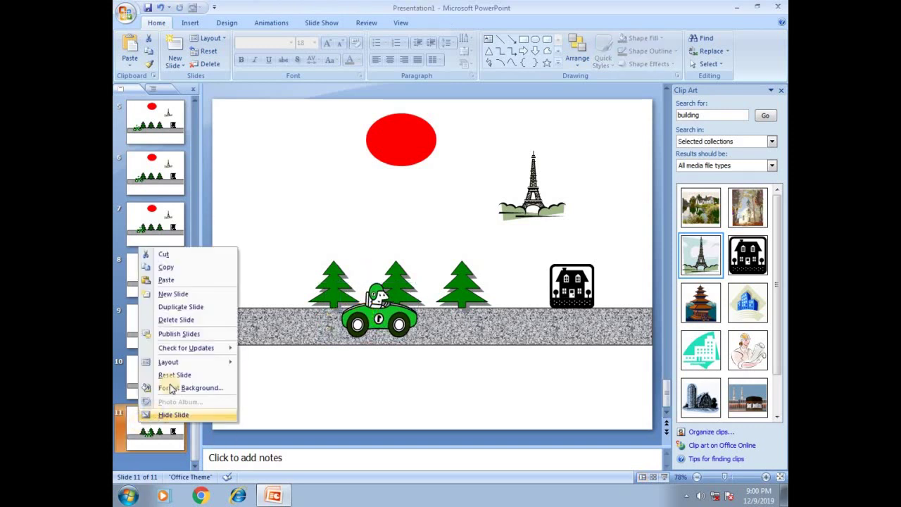
left_click(190, 305)
left_click(378, 326)
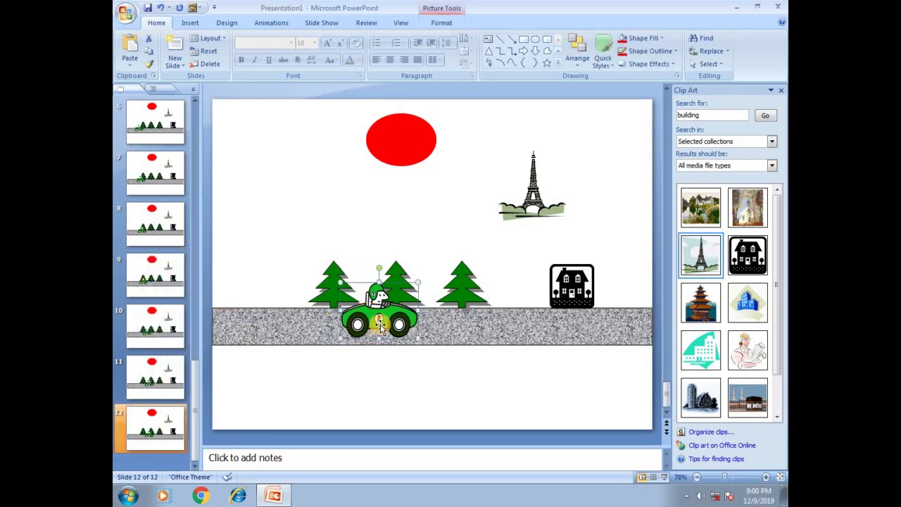
key("Right")
key("Right")
key("Right")
key("Right")
key("Right")
right_click(147, 422)
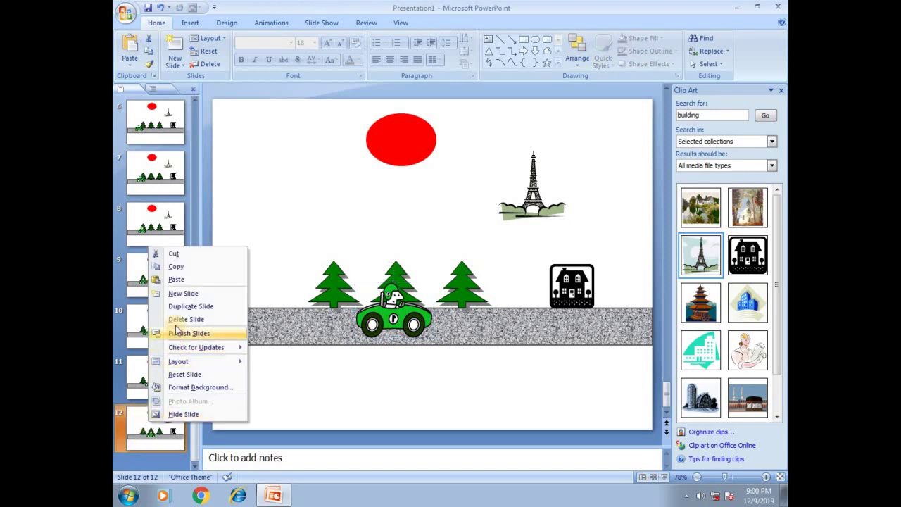
left_click(184, 305)
left_click(403, 318)
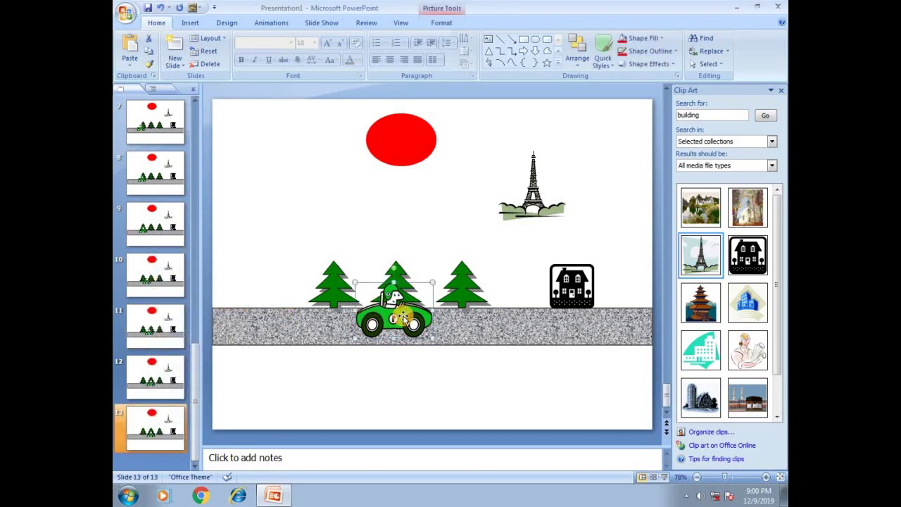
key("Right")
key("Right")
key("Right")
key("Right")
key("Right")
key("Right")
right_click(155, 428)
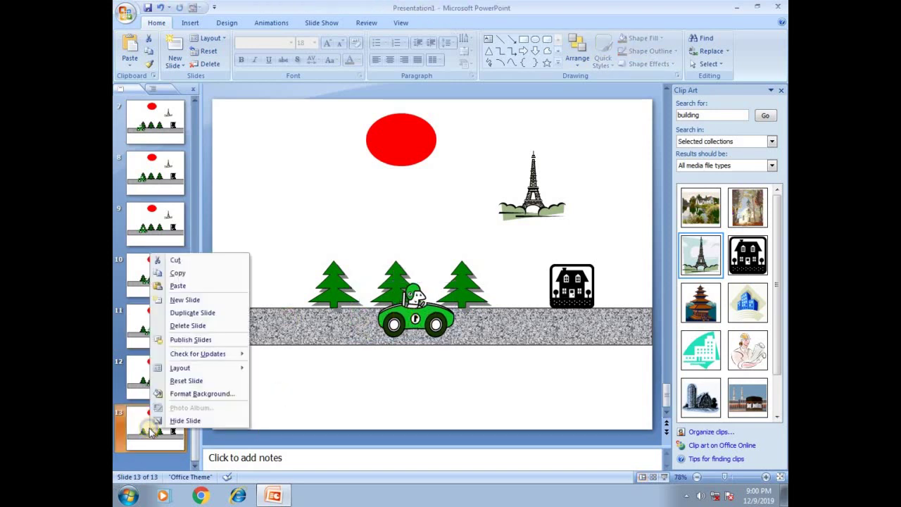
left_click(186, 312)
left_click(433, 312)
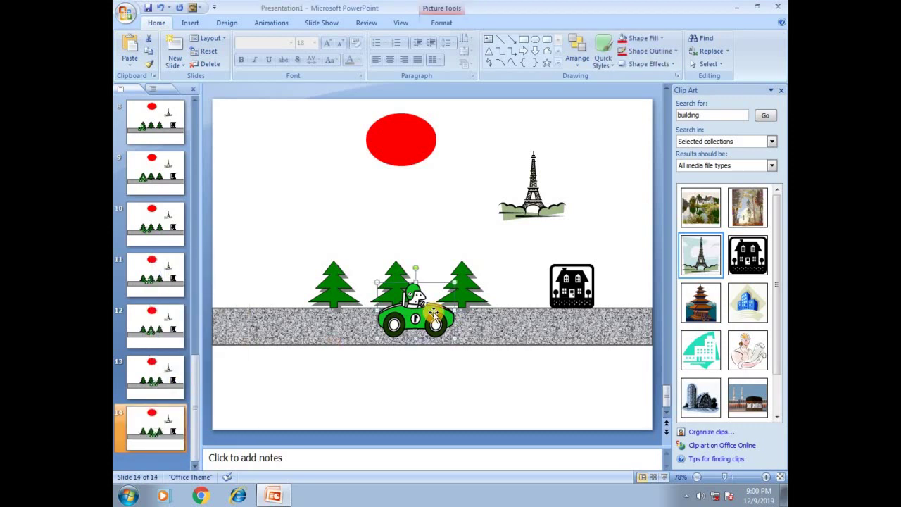
key("Right")
key("Right")
key("Right")
key("Right")
key("Right")
key("Right")
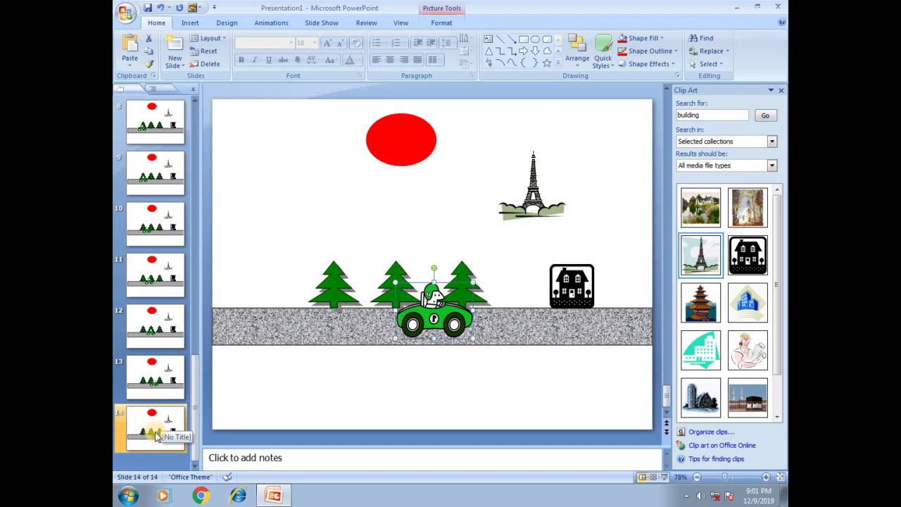
Create slides 15–17, shifting the car right toward the house
right_click(159, 431)
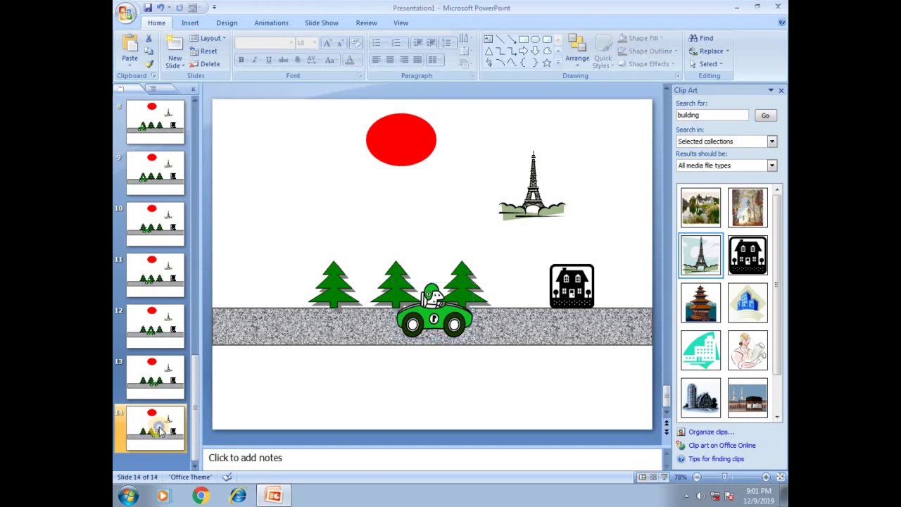
left_click(196, 313)
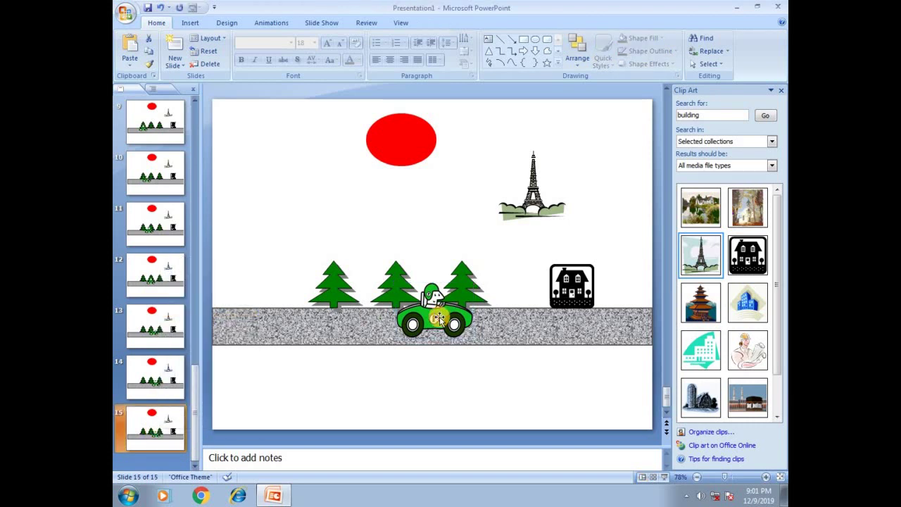
left_click_drag(424, 318, 439, 318)
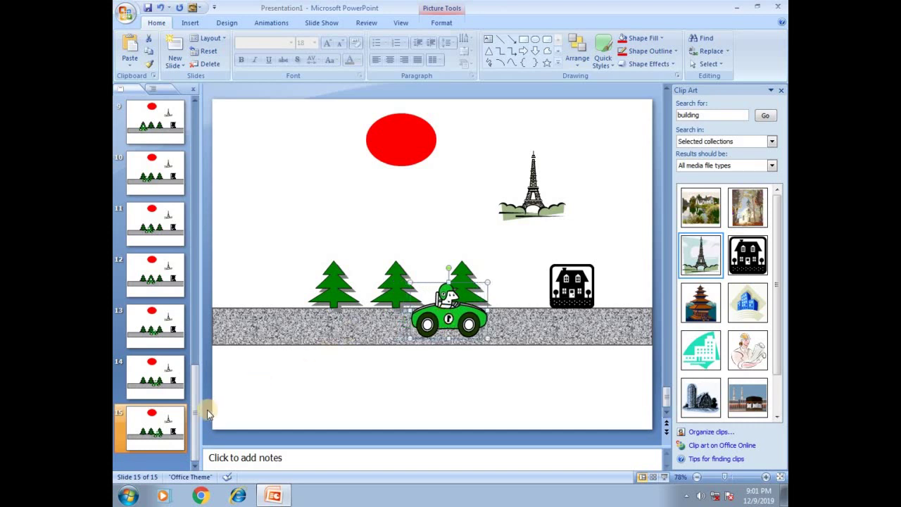
right_click(168, 419)
left_click(210, 304)
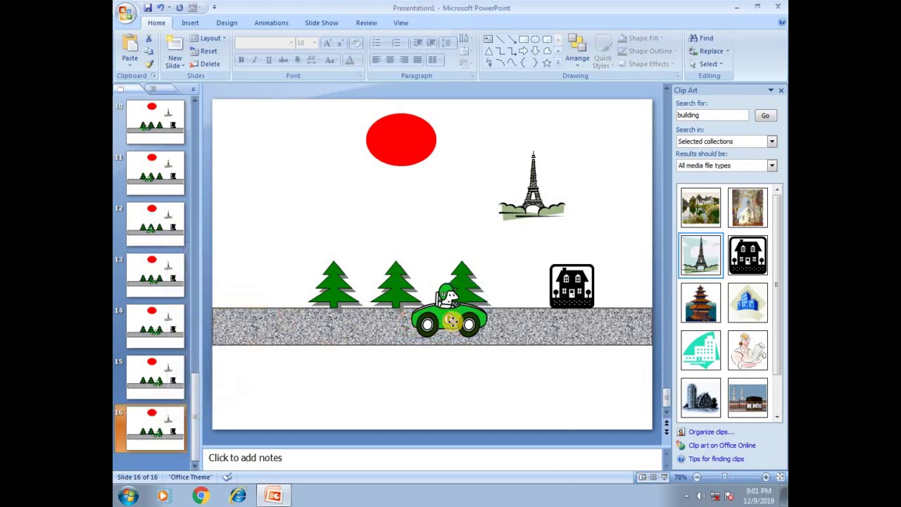
left_click_drag(451, 321, 470, 321)
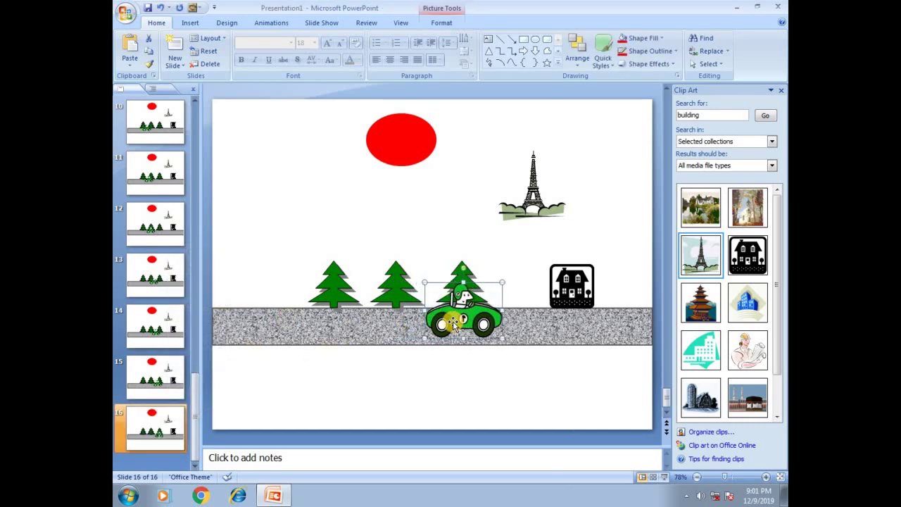
right_click(181, 429)
left_click(221, 309)
left_click(504, 317)
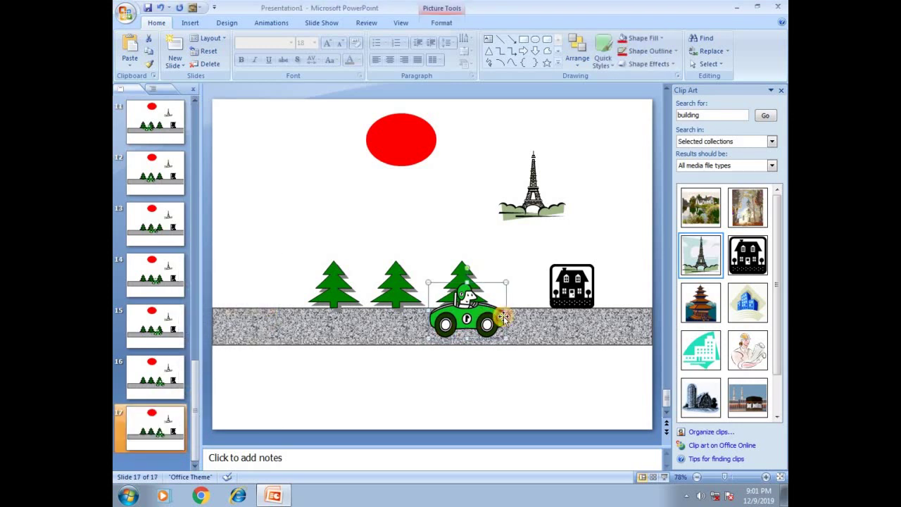
key("Right")
key("Right")
key("Right")
key("Right")
key("Right")
key("Right")
key("Right")
key("Right")
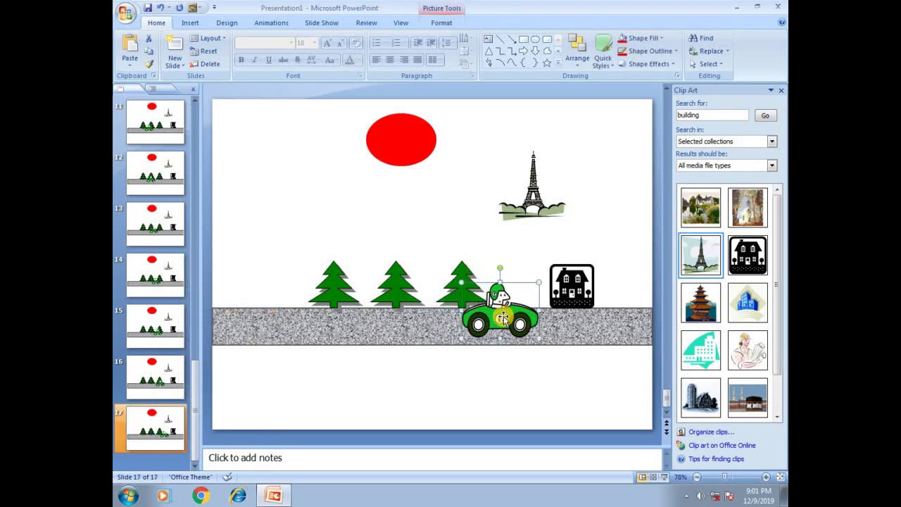
Create slides 18–20, nudging the car further right on each
right_click(155, 428)
left_click(205, 312)
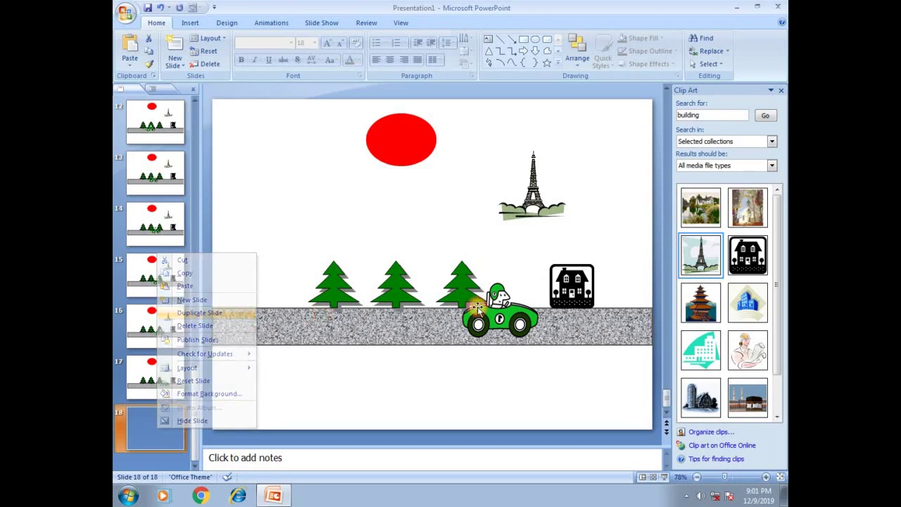
left_click(486, 319)
key("Right")
key("Right")
key("Right")
key("Right")
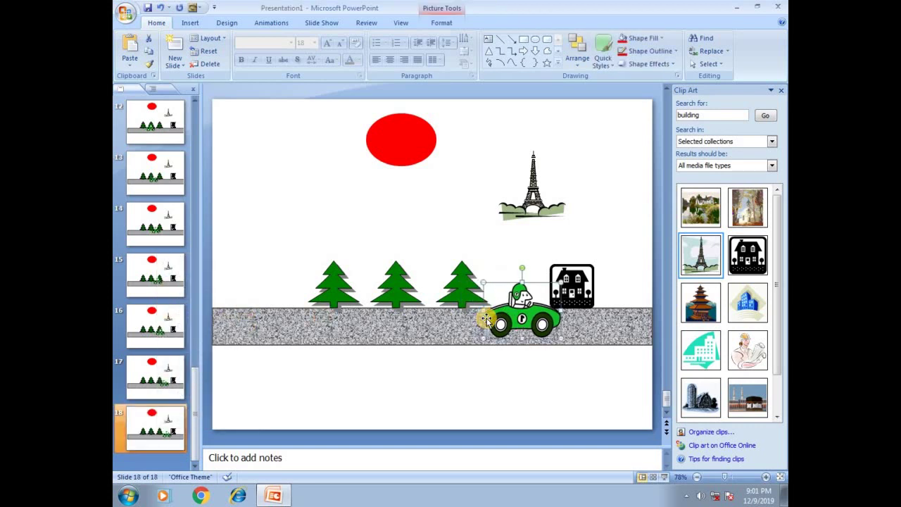
key("Right")
key("Right")
right_click(176, 424)
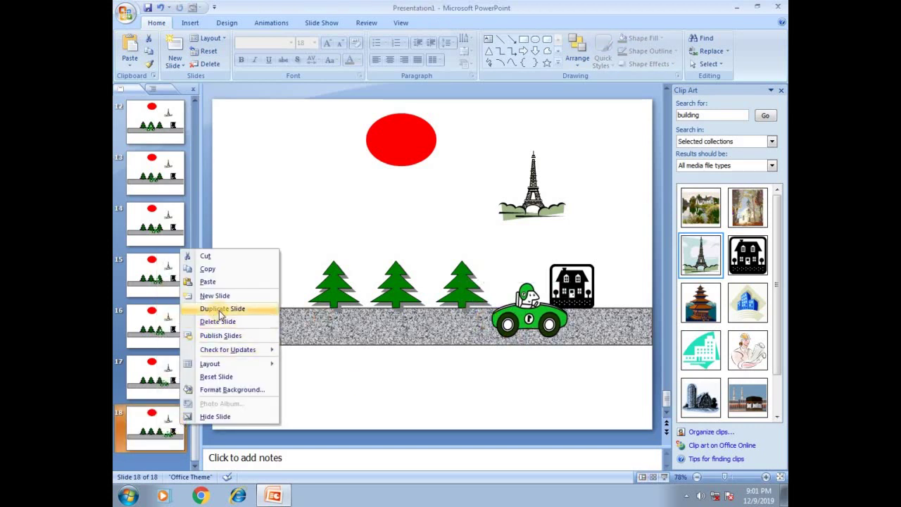
left_click(218, 309)
left_click(535, 325)
key("Right")
key("Right")
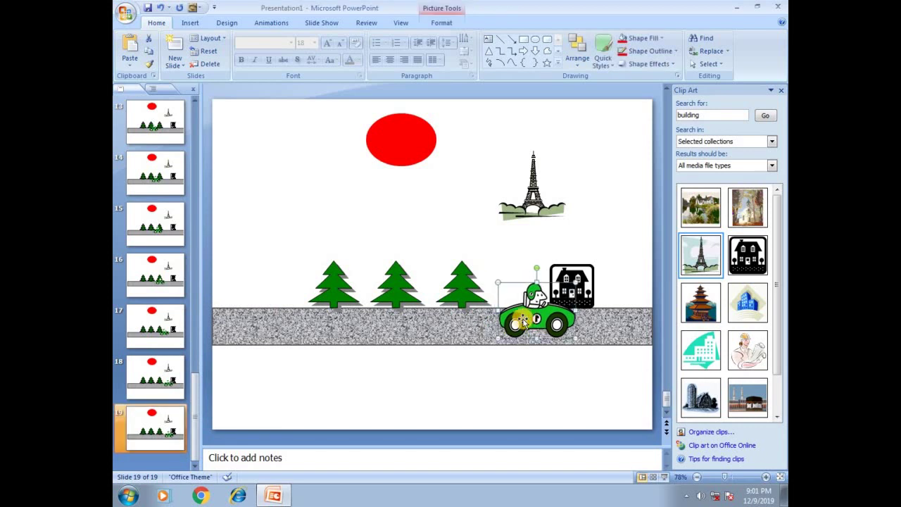
right_click(146, 424)
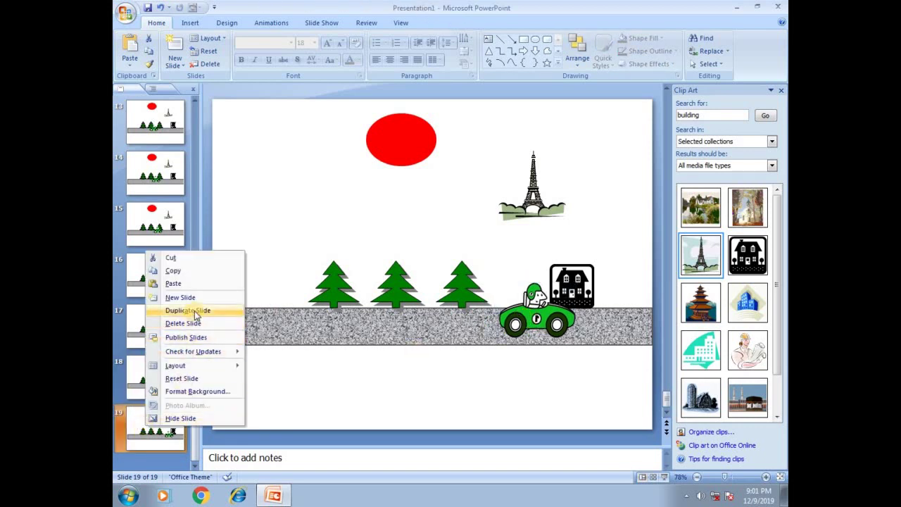
left_click(195, 310)
left_click(535, 325)
key("Right")
key("Right")
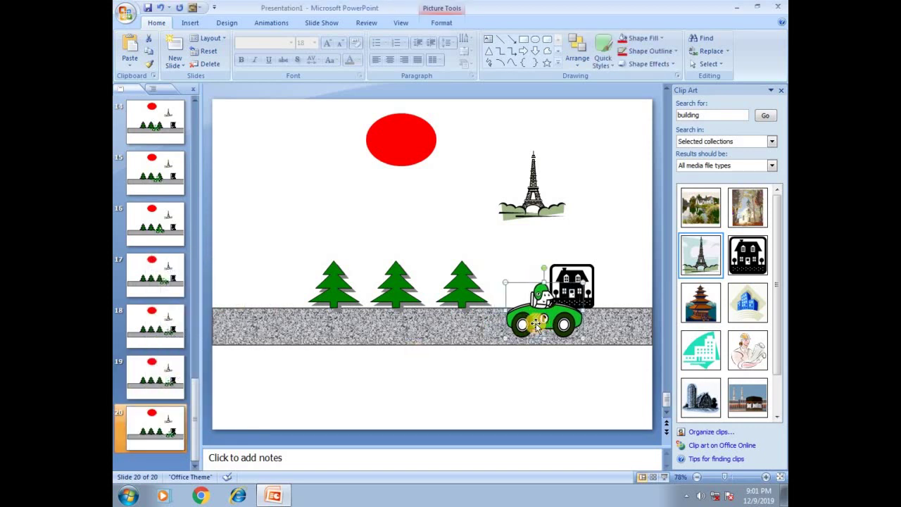
key("Right")
key("Right")
Create slides 21–23, moving the car past the front of the house
right_click(161, 419)
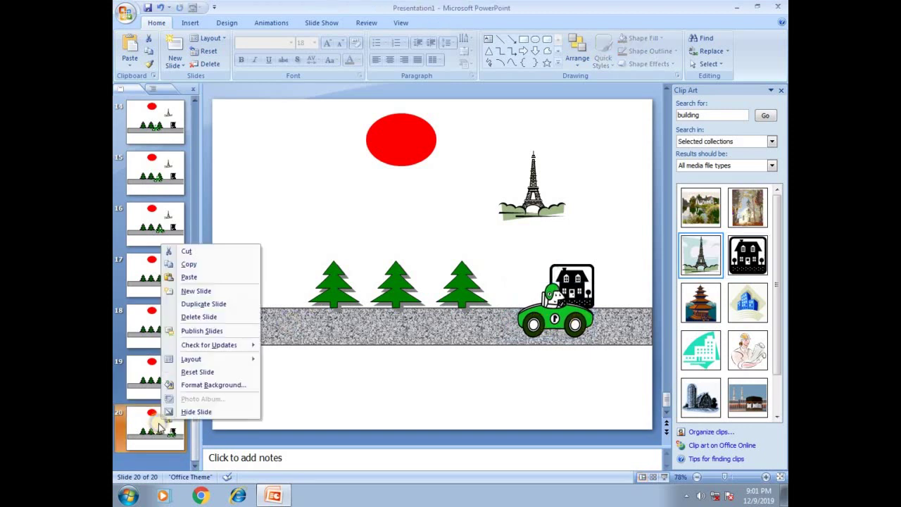
left_click(203, 303)
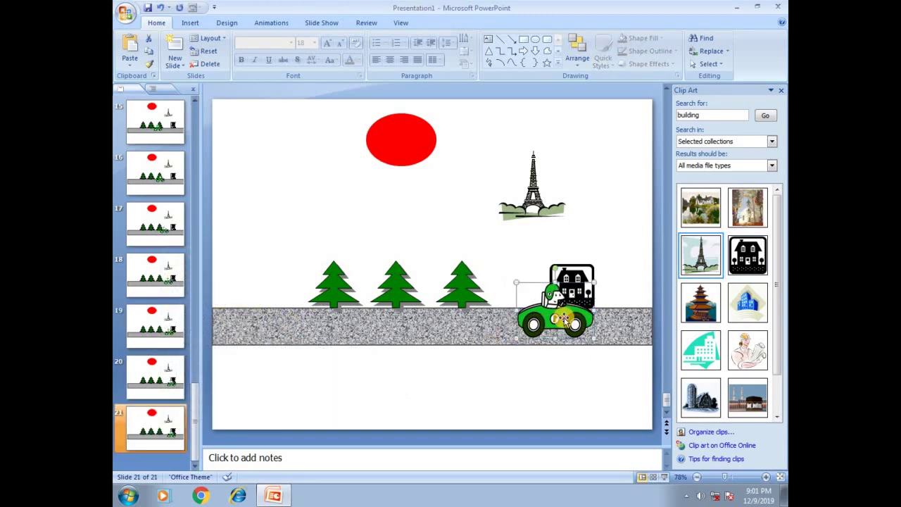
left_click(560, 321)
left_click_drag(563, 320, 574, 321)
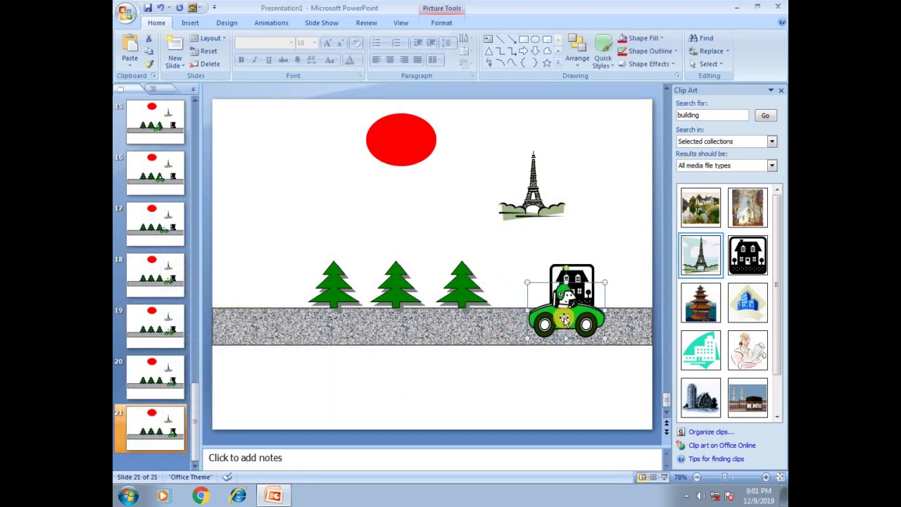
right_click(149, 418)
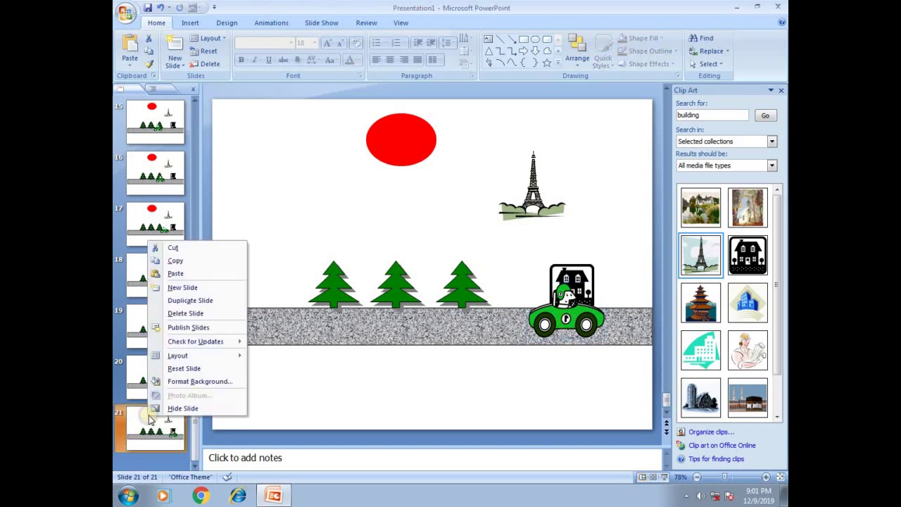
left_click(200, 301)
left_click(570, 318)
left_click_drag(570, 319, 581, 319)
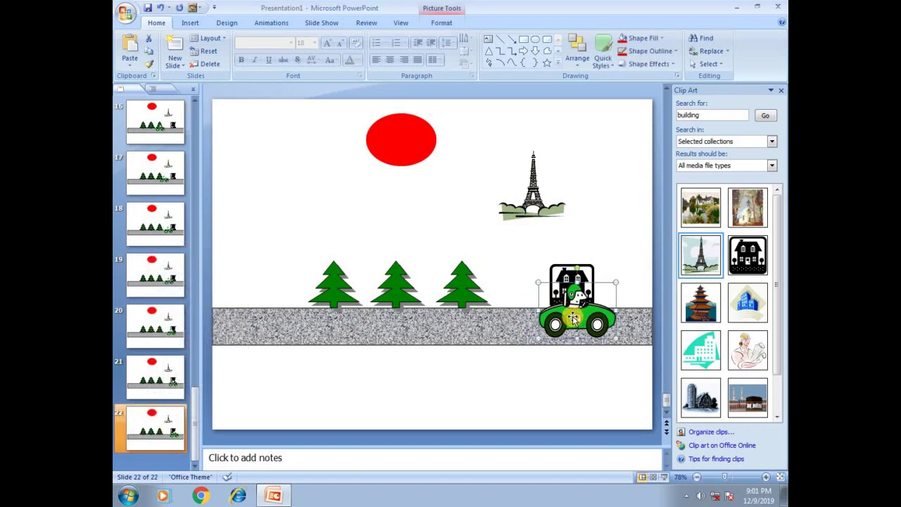
right_click(150, 423)
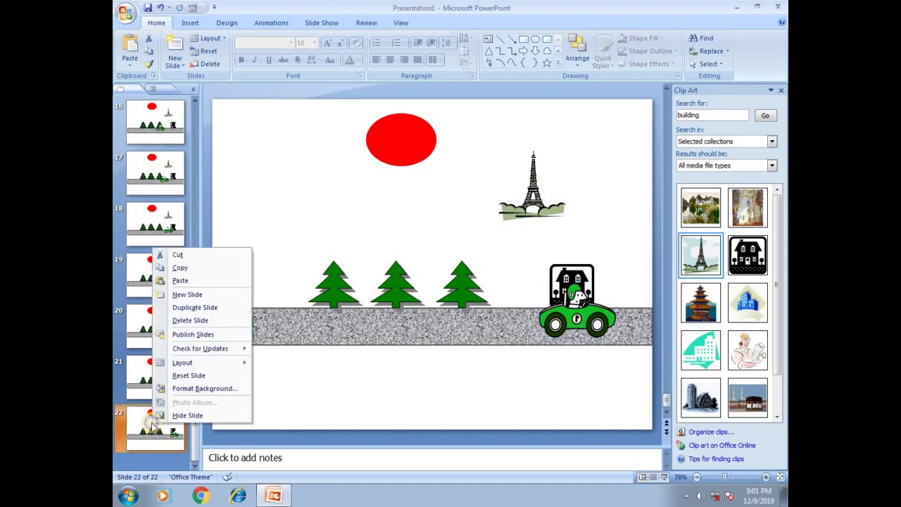
left_click(184, 307)
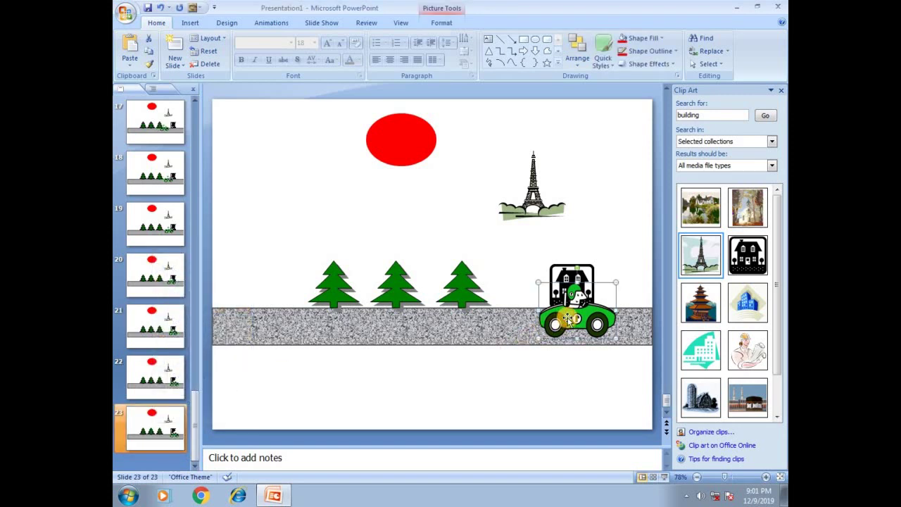
left_click_drag(567, 319, 582, 319)
Create slides 24 and 25, moving the car slightly further right on each
left_click(162, 435)
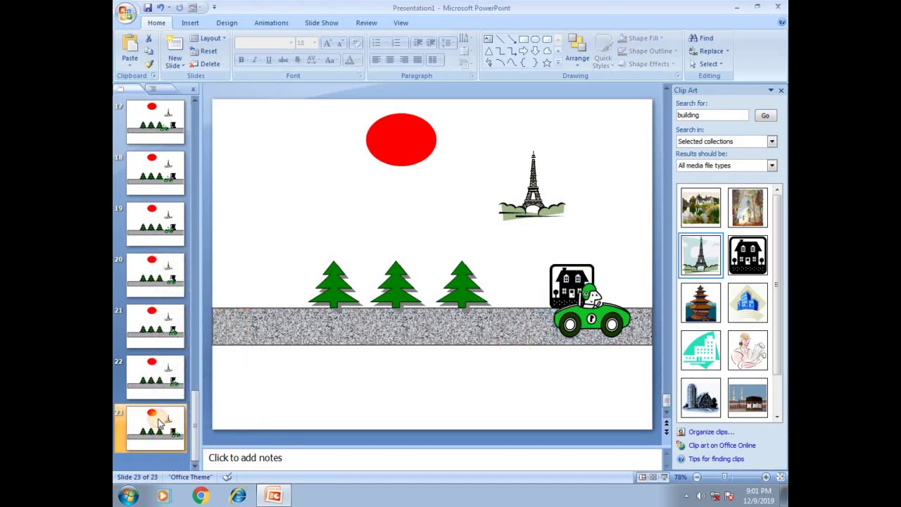
right_click(157, 418)
left_click(191, 310)
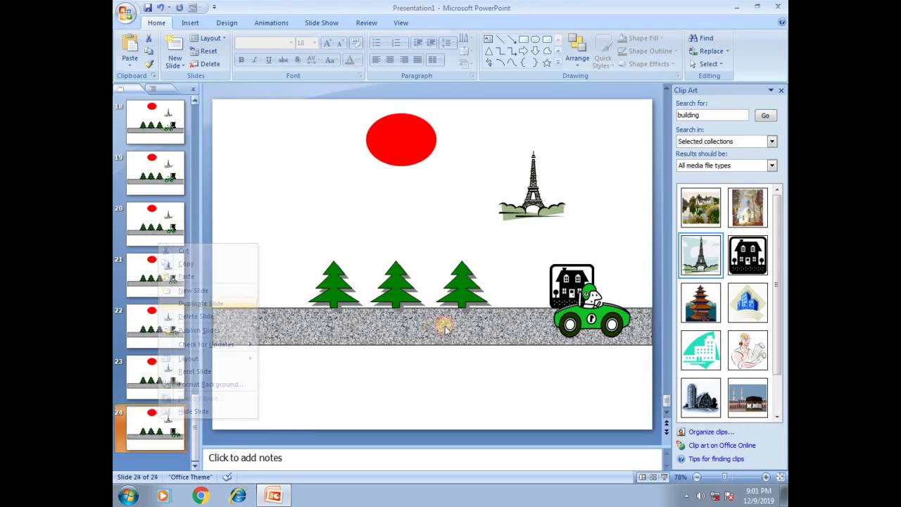
left_click_drag(573, 315, 591, 316)
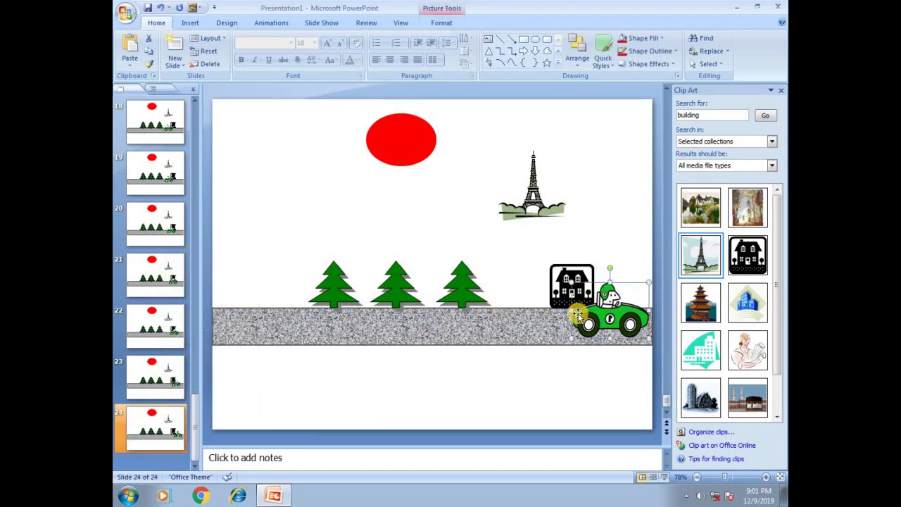
right_click(165, 419)
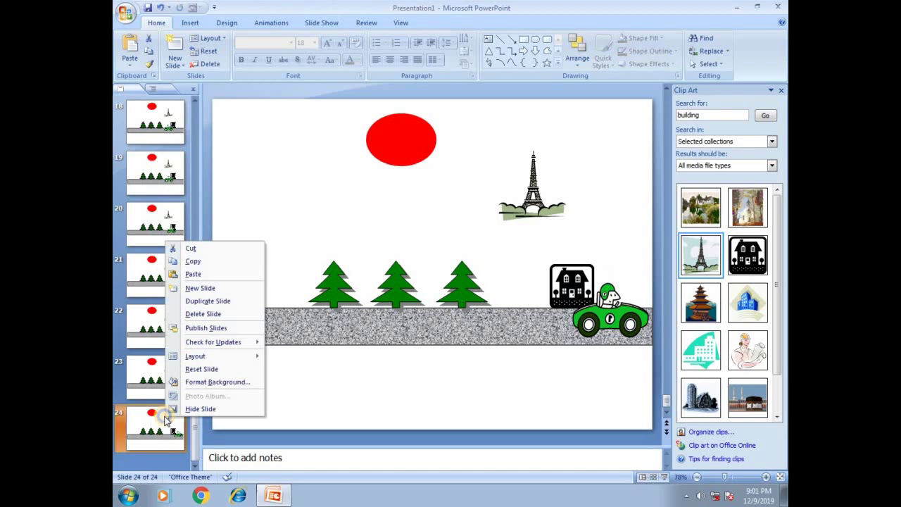
left_click(204, 301)
left_click(620, 320)
left_click_drag(631, 321, 639, 322)
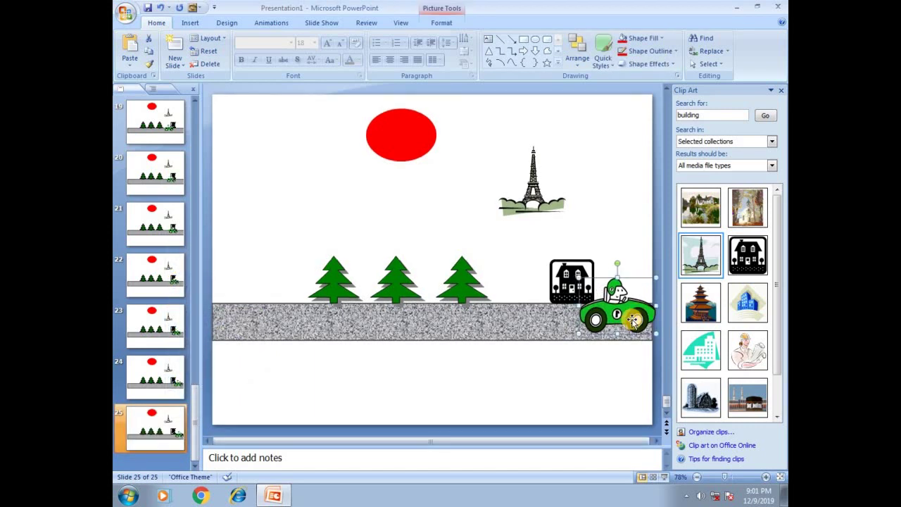
Duplicate slide 25 as slide 26 and delete the car from it
right_click(162, 420)
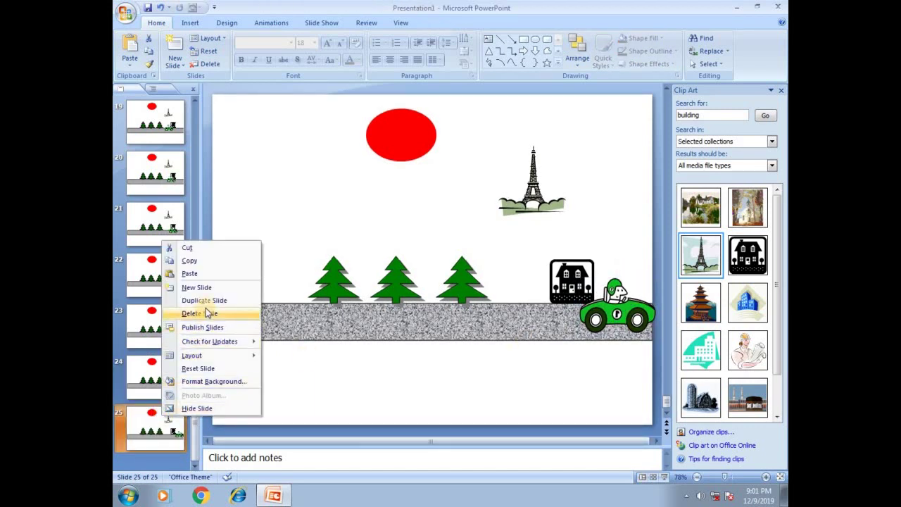
left_click(204, 301)
left_click(612, 318)
left_click_drag(612, 318, 626, 319)
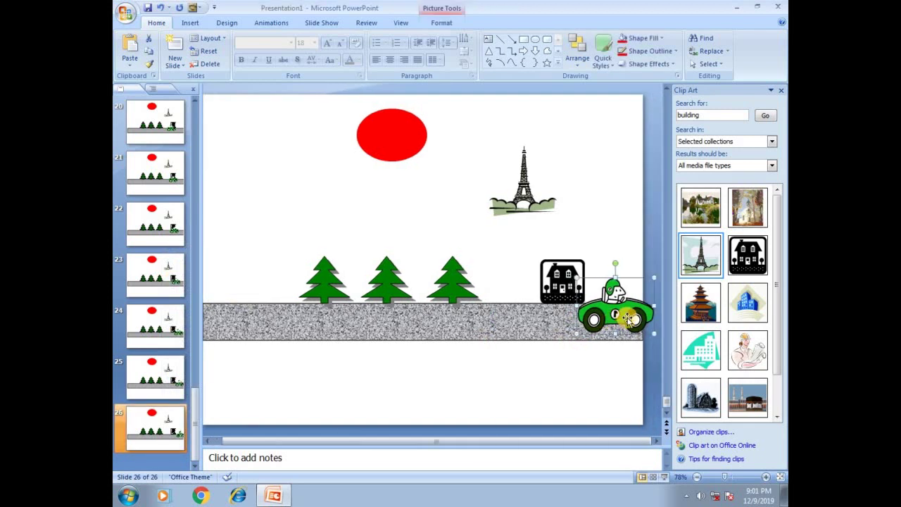
key("Delete")
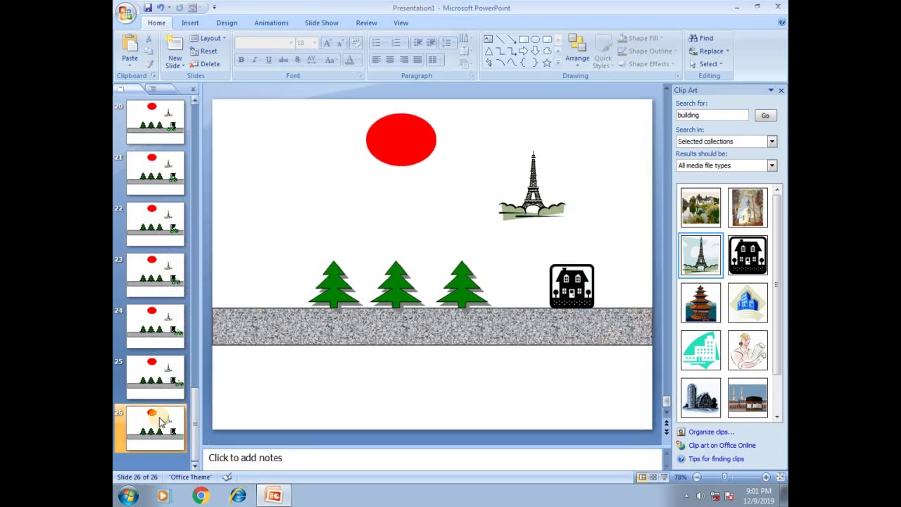
Duplicate the car-free slide four times to make slides 27–30, then select slide 30
right_click(160, 421)
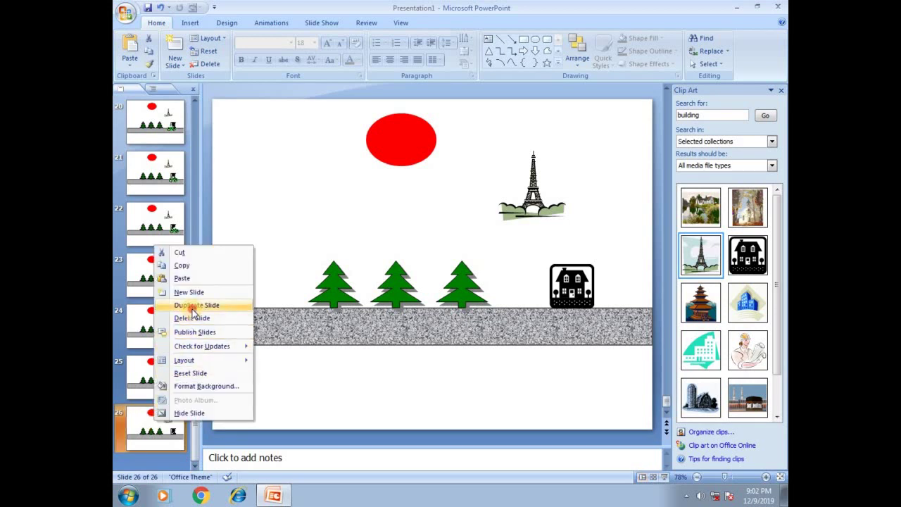
left_click(196, 305)
right_click(138, 426)
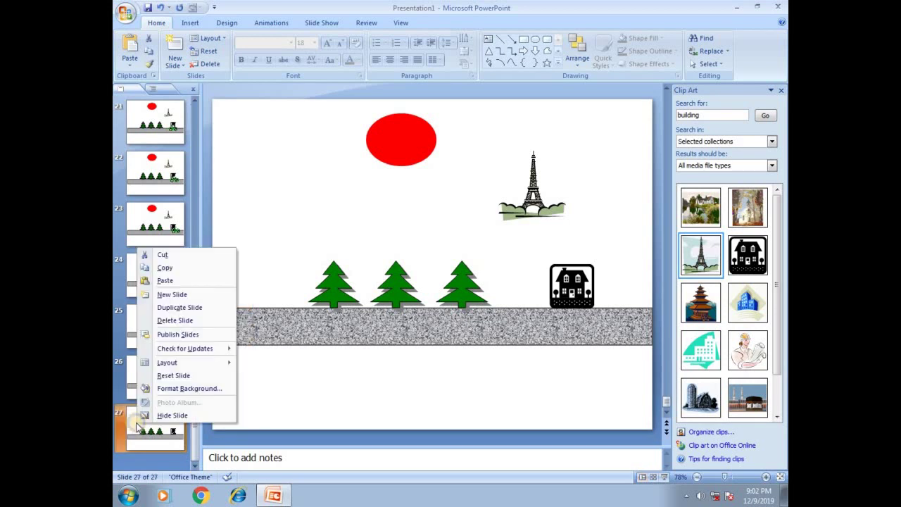
left_click(195, 305)
right_click(127, 404)
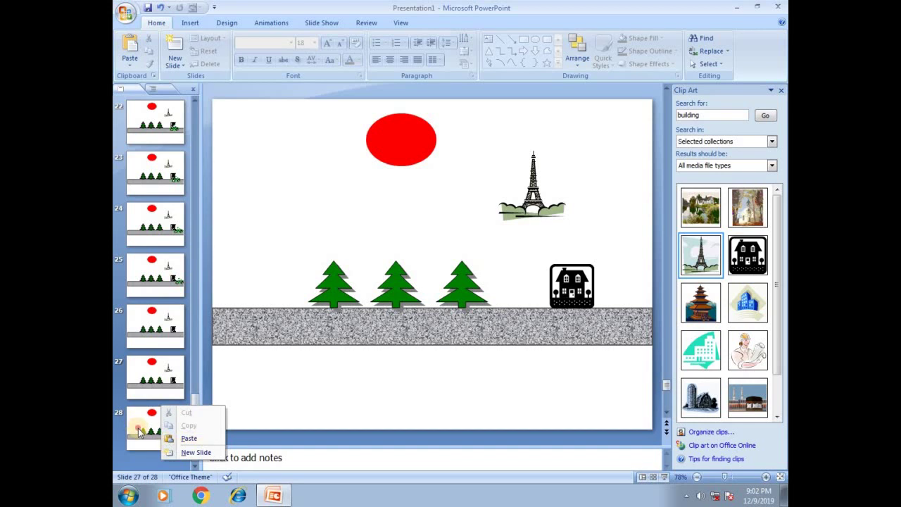
left_click(151, 421)
right_click(150, 421)
left_click(195, 306)
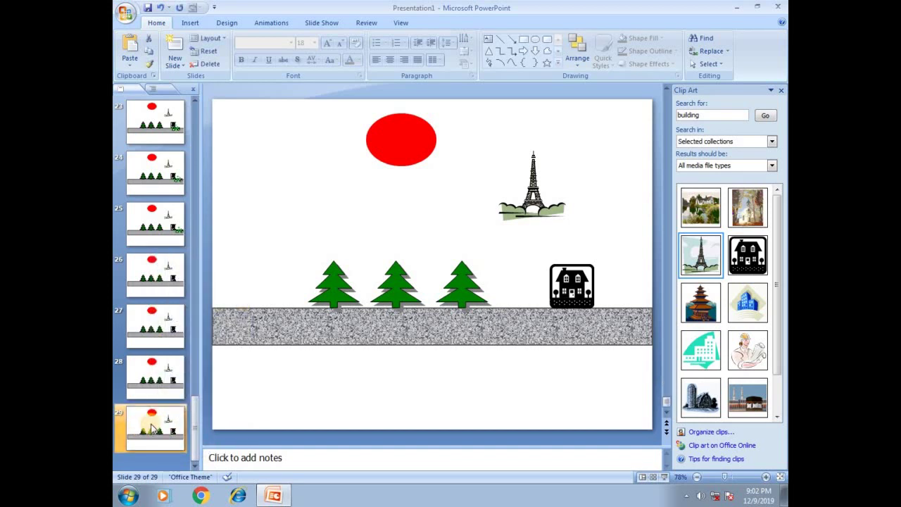
right_click(152, 425)
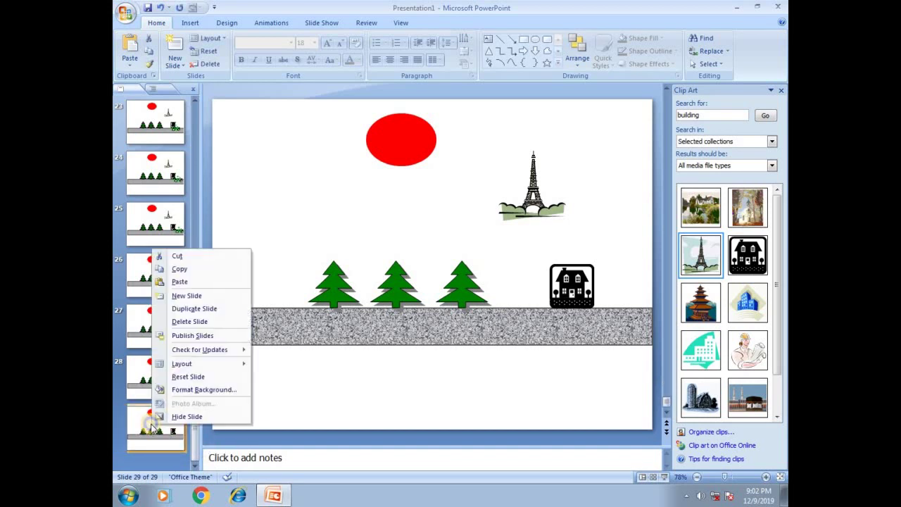
left_click(199, 308)
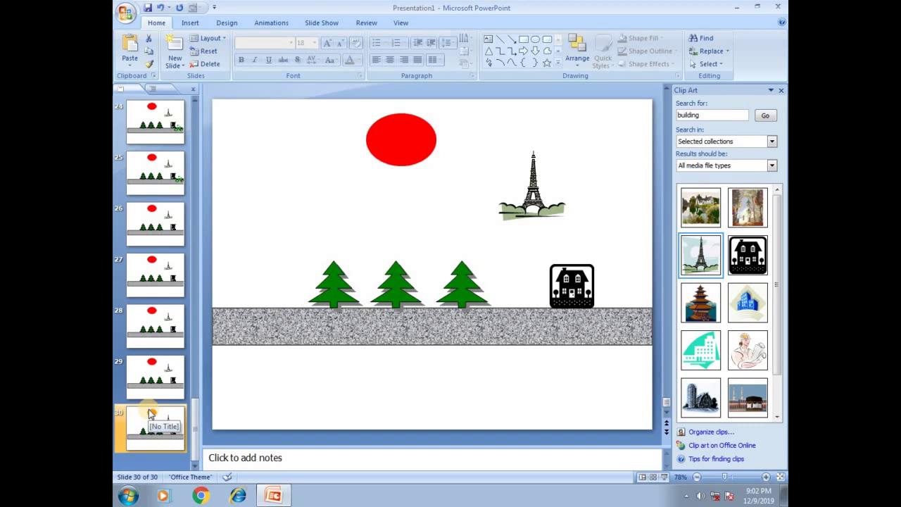
left_click(149, 414)
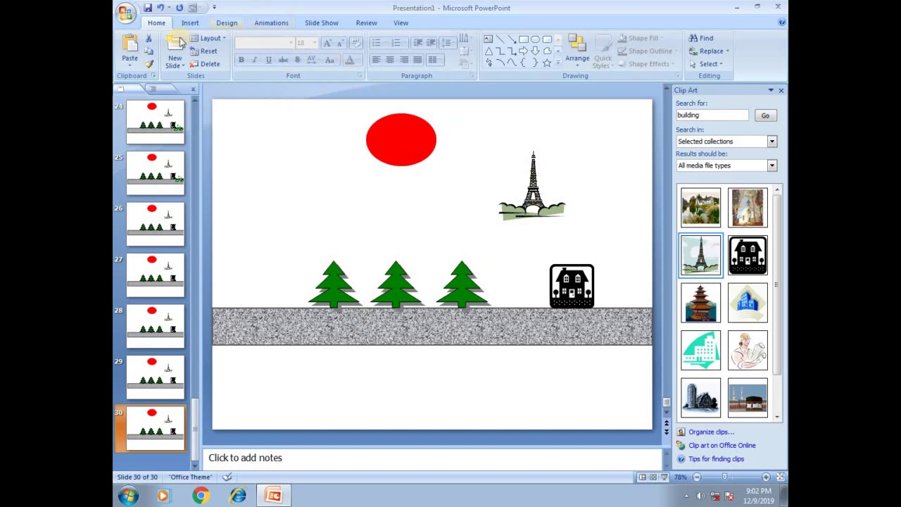
On the Animations tab, set slide 30 to advance automatically after 00:00
left_click(275, 26)
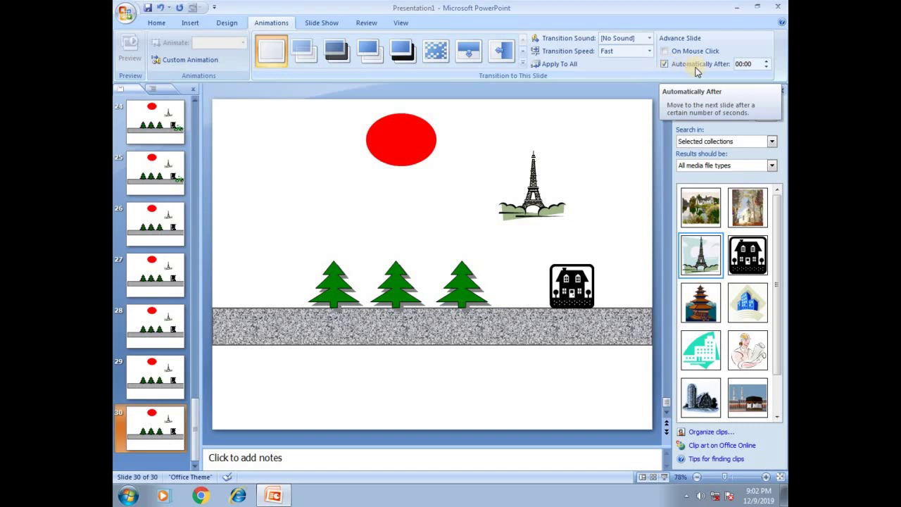
left_click(665, 64)
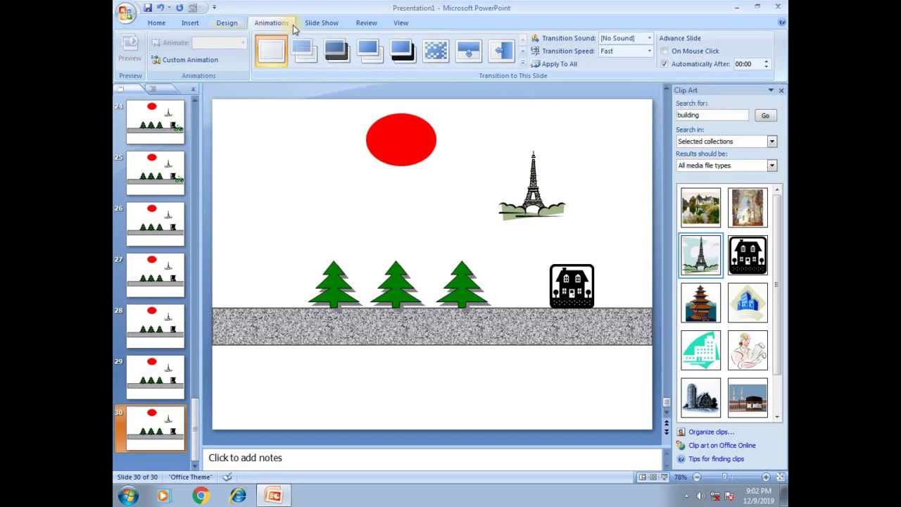
left_click(333, 26)
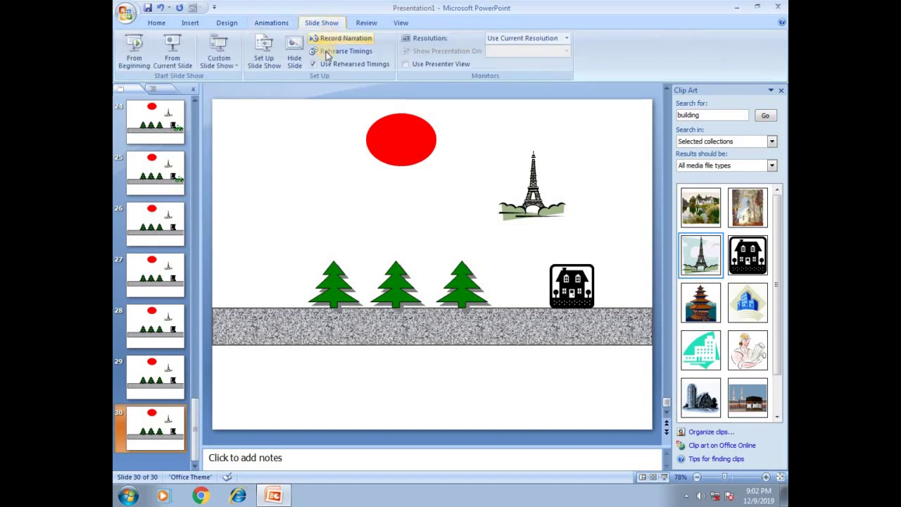
In Set Up Slide Show, enable 'Loop continuously until Esc' with slides advancing by timings
left_click(265, 59)
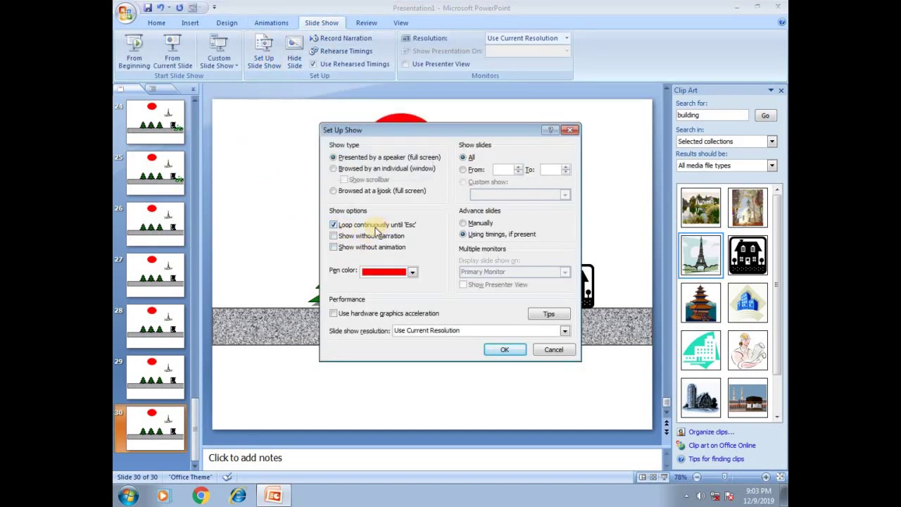
left_click(334, 224)
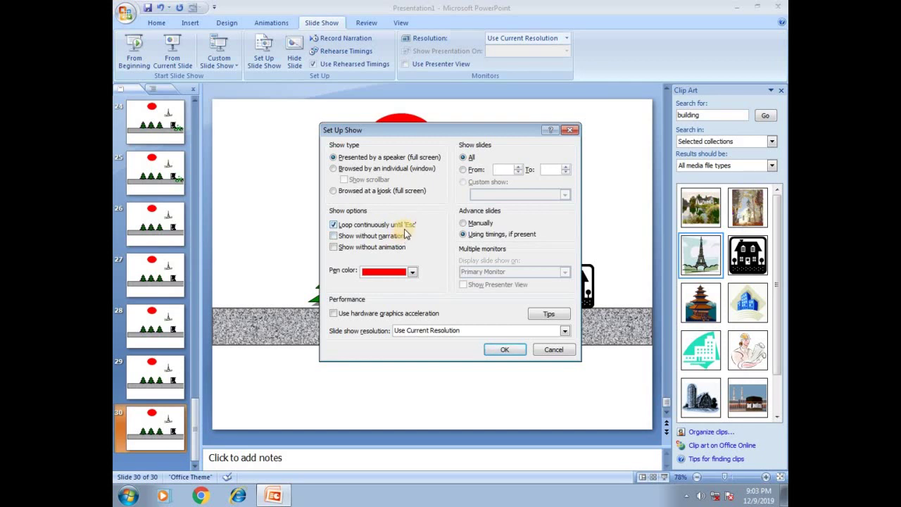
left_click(504, 352)
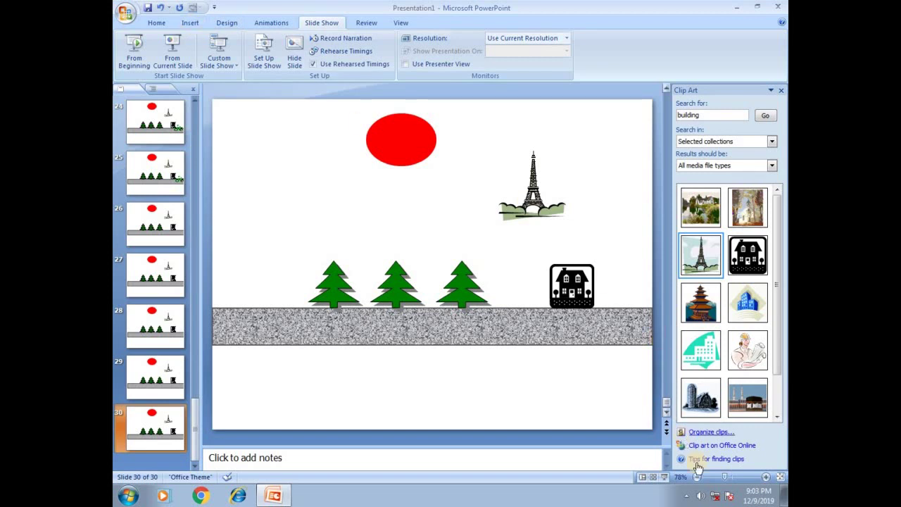
Scroll back up the slide thumbnails and select slide 1
scroll(169, 146, "up", 1)
left_click(167, 141)
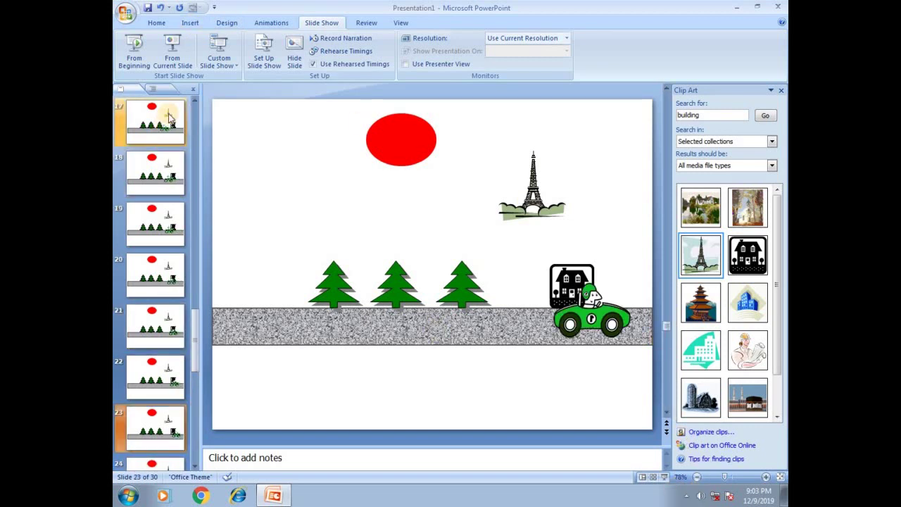
scroll(162, 120, "up", 10)
scroll(158, 94, "up", 2)
left_click(156, 118)
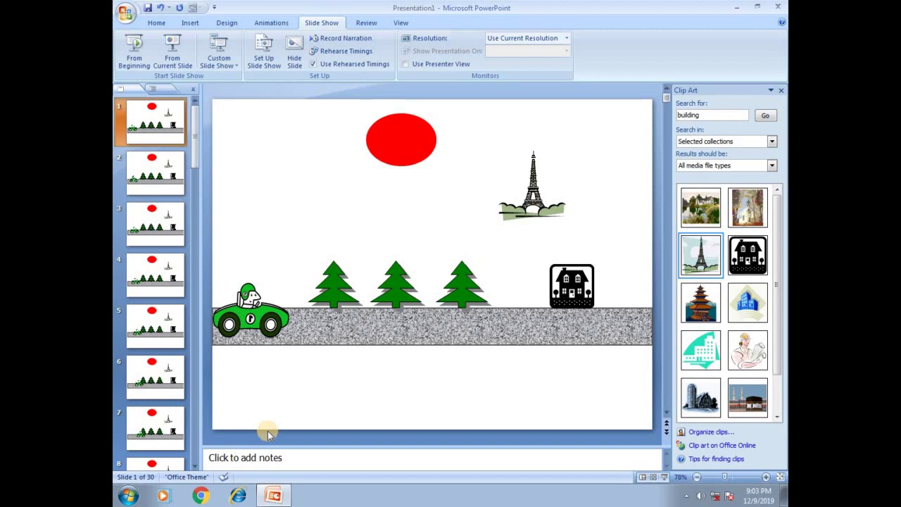
Run the looping show from slide 1, watch the car drive past the trees, then end it
left_click(665, 477)
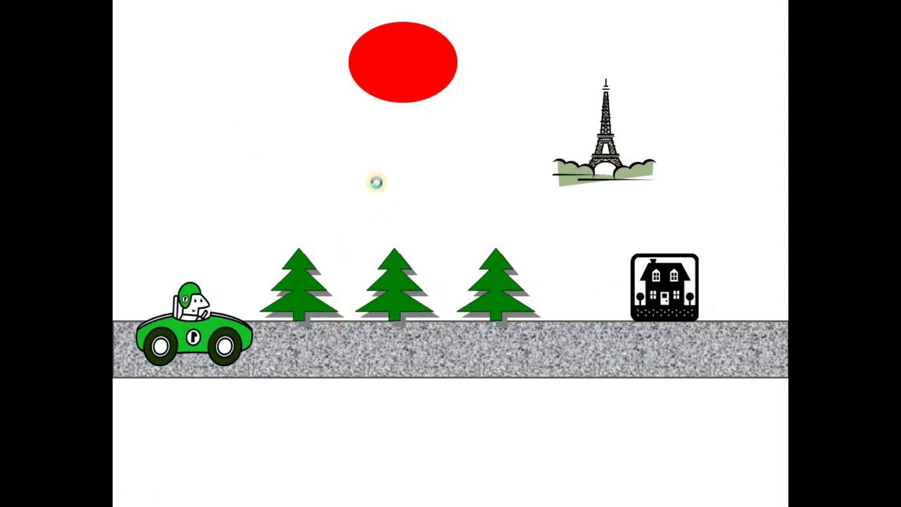
right_click(409, 156)
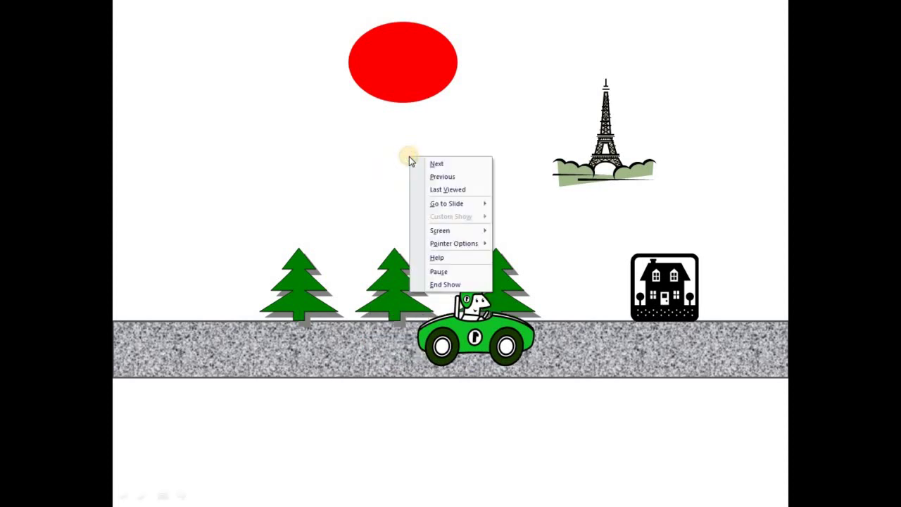
left_click(453, 284)
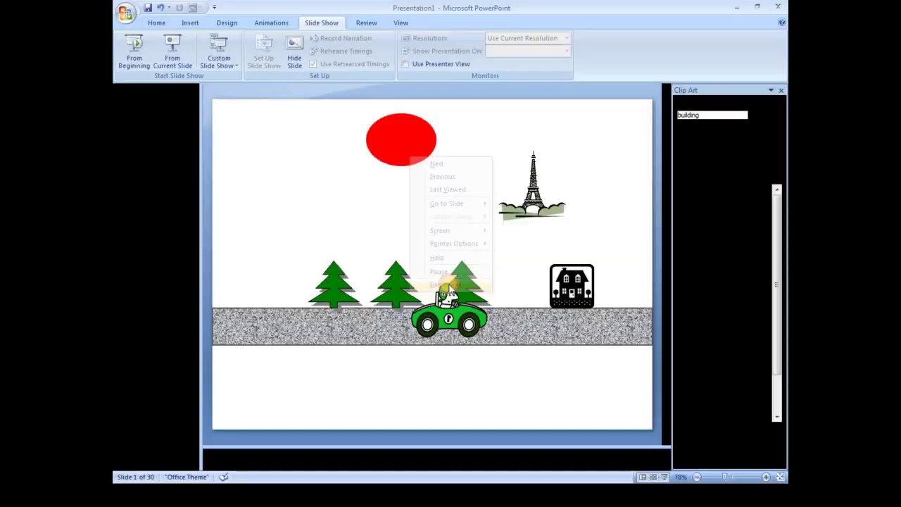